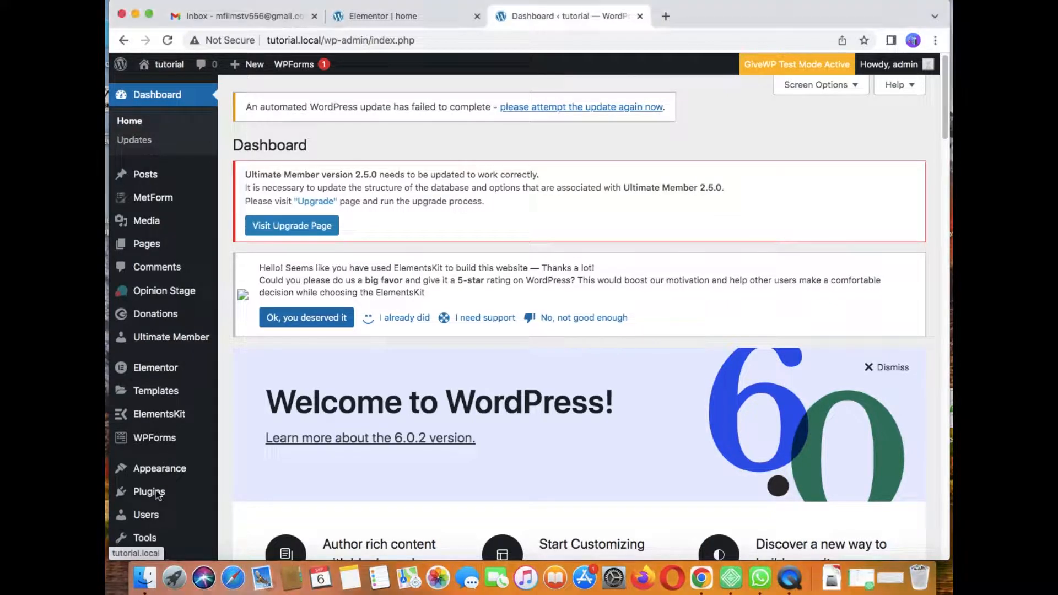
Step: Open the page for adding new plugins and search the plugin directory for "elementpack"
mouse_move(165, 494)
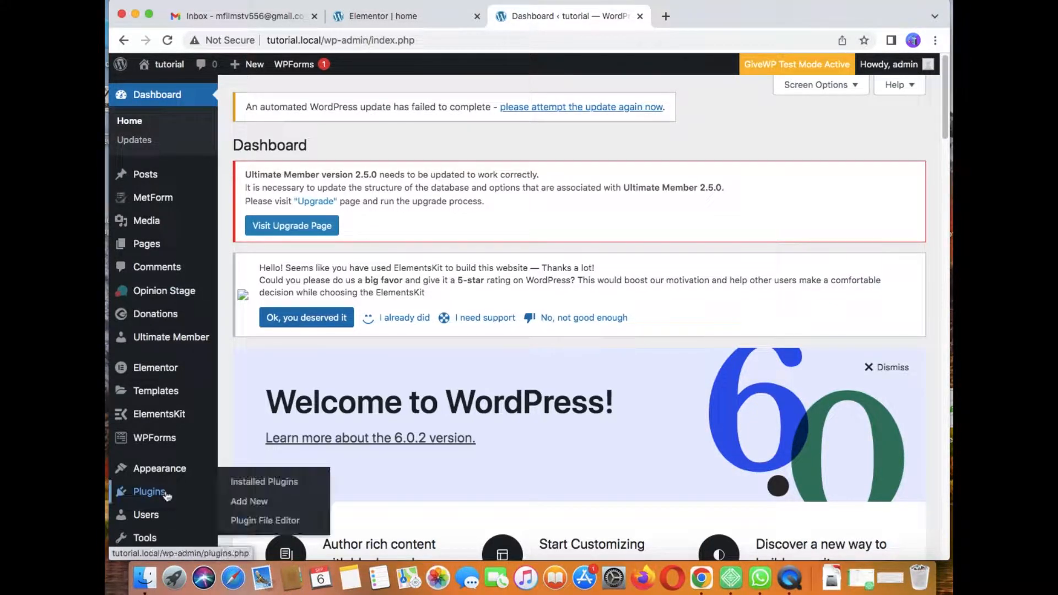
click(251, 502)
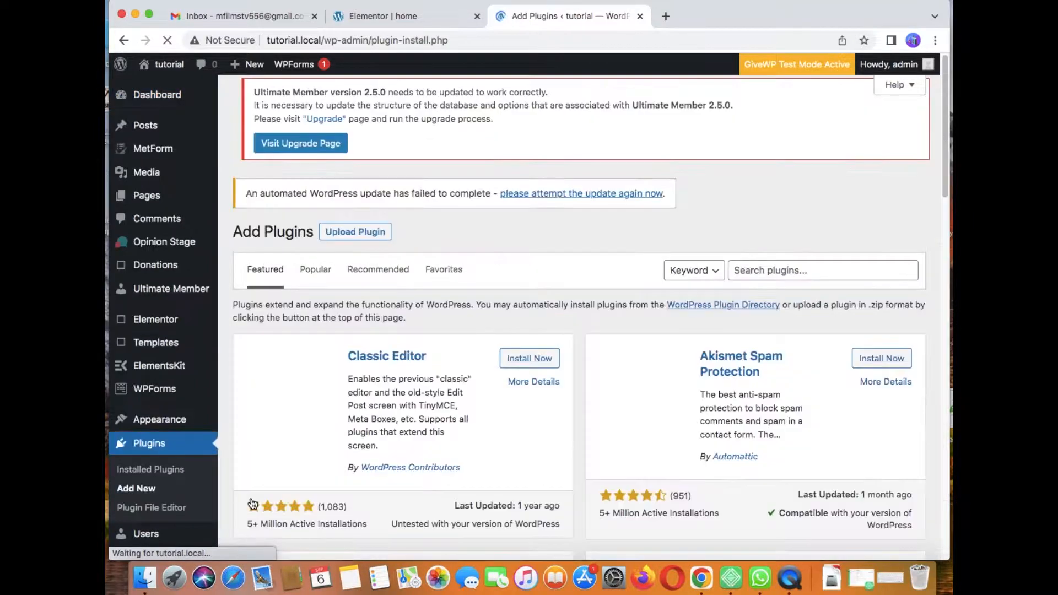
click(764, 271)
click(889, 583)
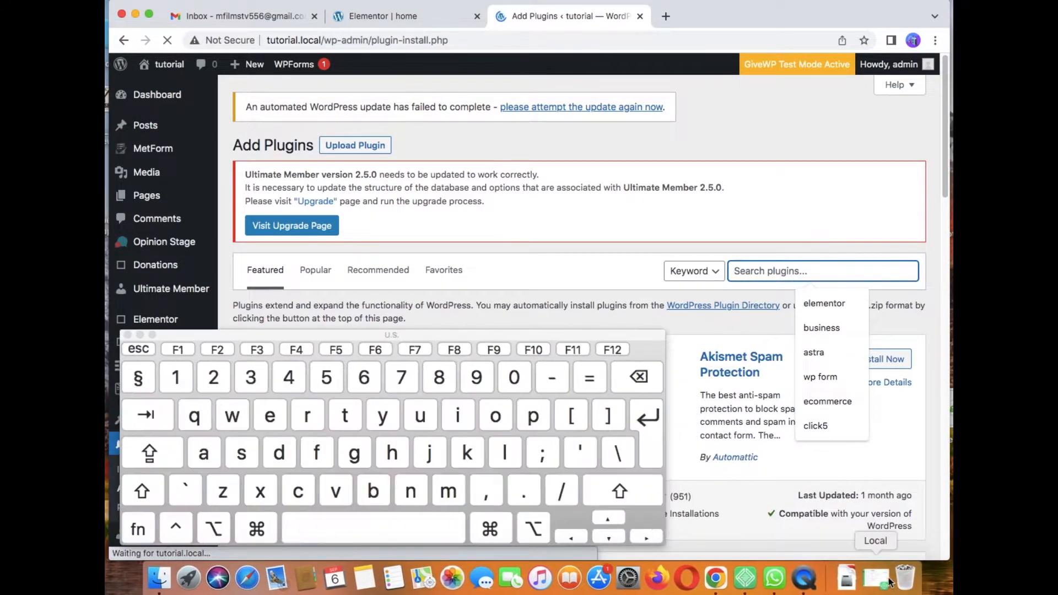
click(282, 427)
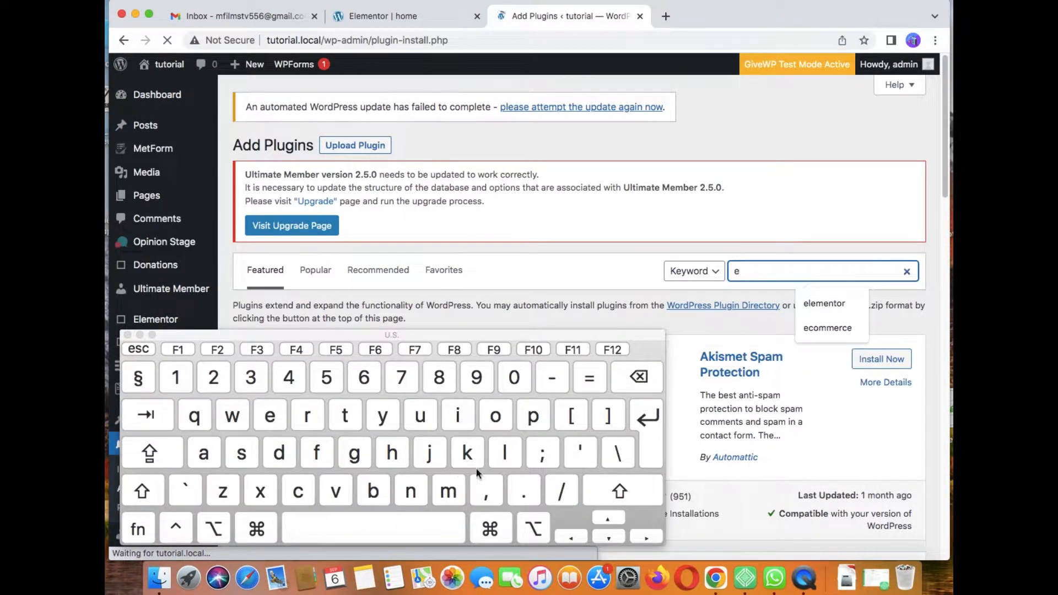
click(499, 459)
click(292, 429)
click(450, 491)
click(266, 422)
click(428, 491)
click(353, 424)
click(523, 421)
click(204, 454)
click(303, 489)
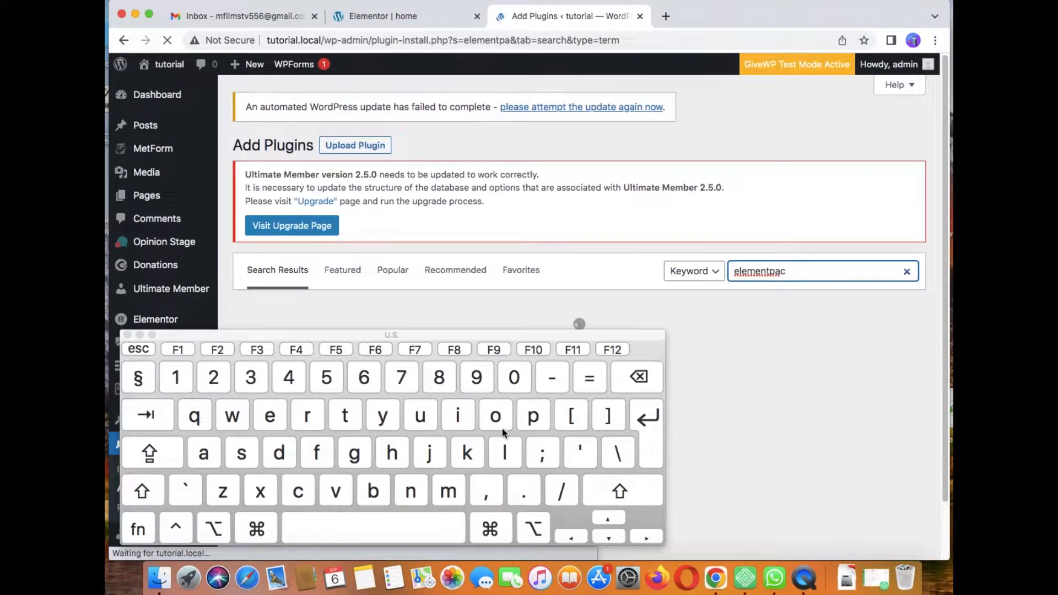
click(469, 454)
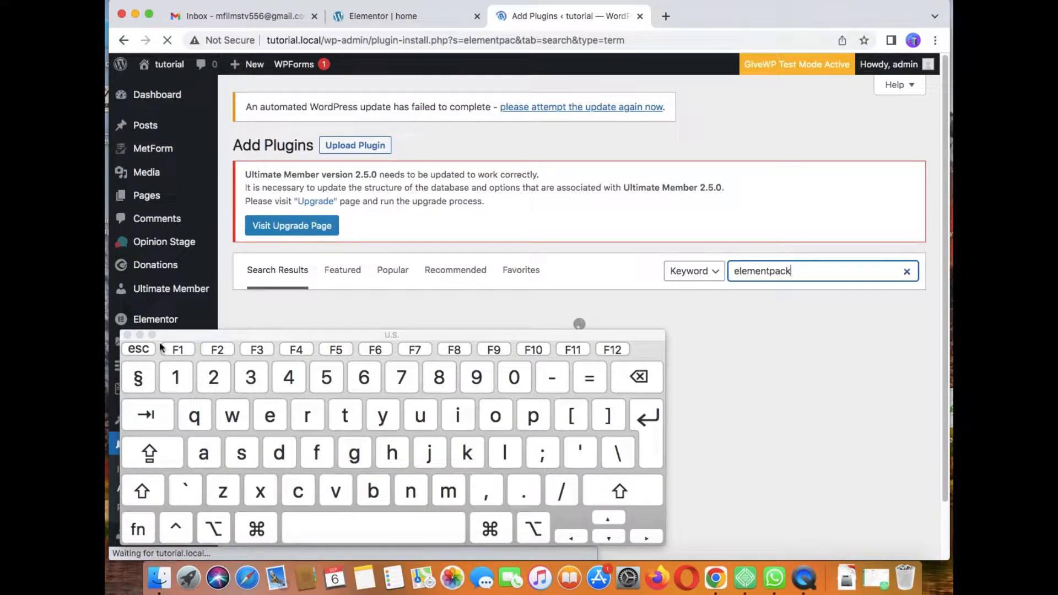
click(139, 335)
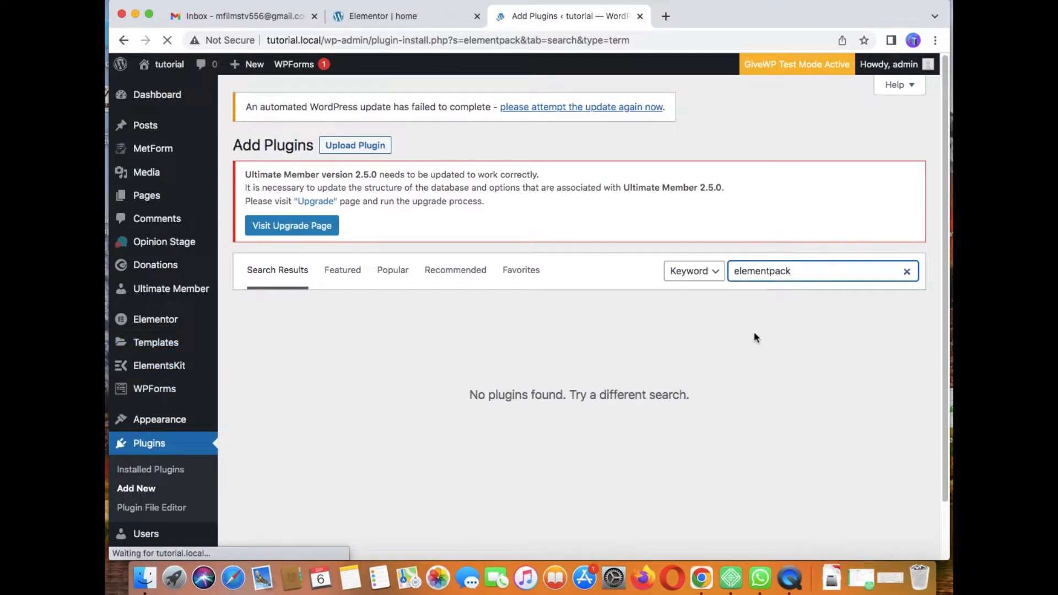
Step: Change the plugin search term to "elements pack"
click(770, 271)
text(s)
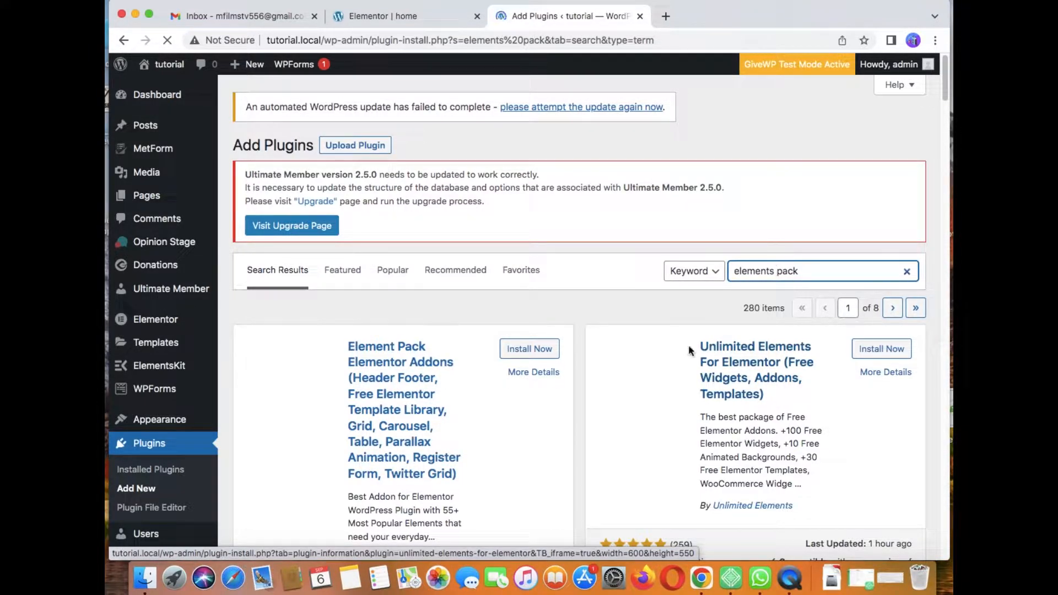
Step: Install and activate the Element Pack Elementor Addons plugin by BdThemes
drag(945, 94, 945, 108)
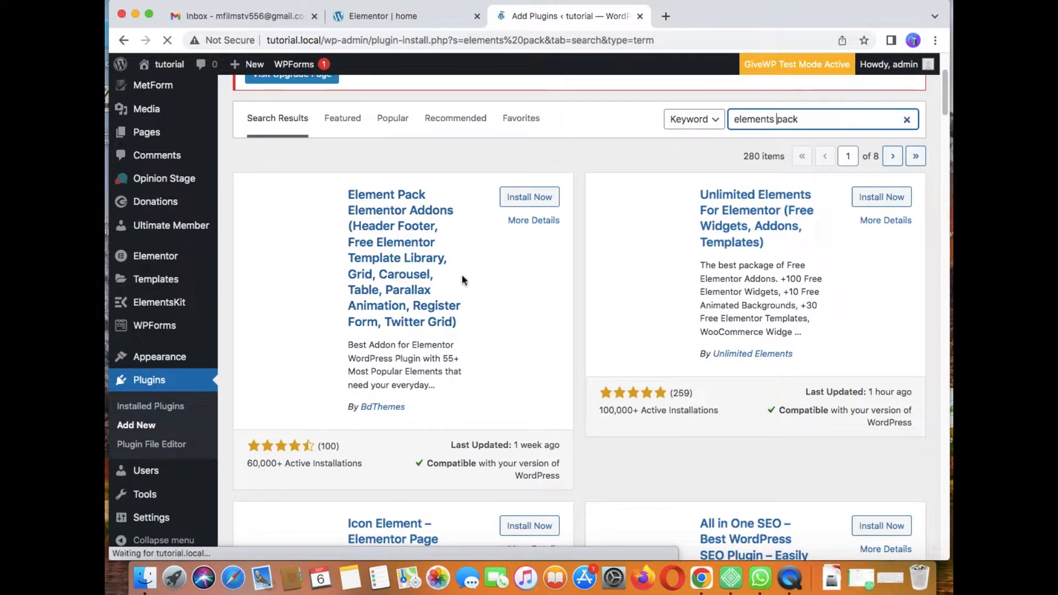
click(516, 197)
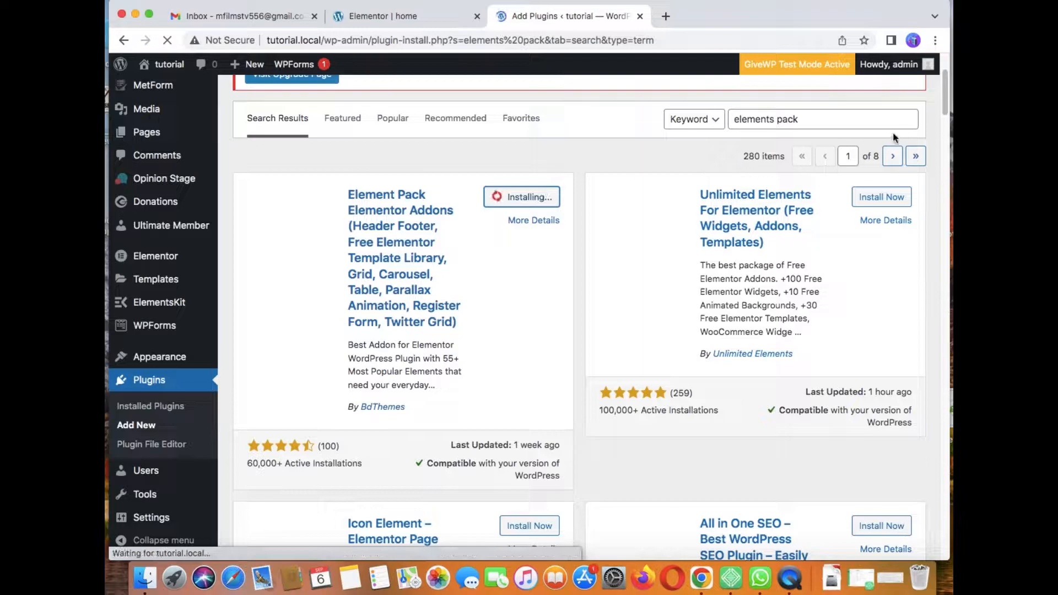
mouse_move(948, 102)
mouse_down()
mouse_move(942, 142)
mouse_move(938, 99)
mouse_up()
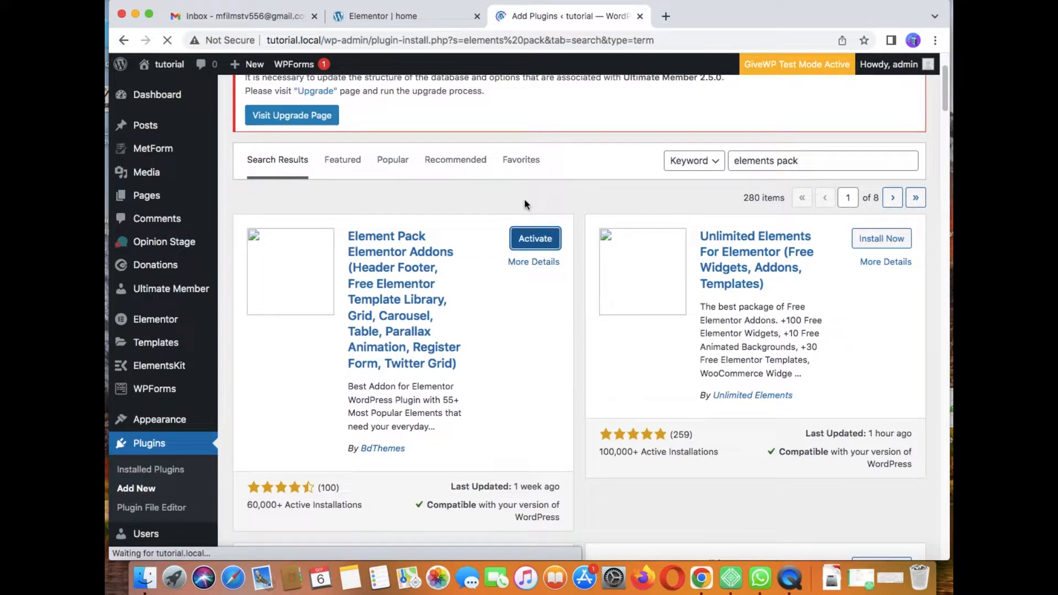
click(540, 242)
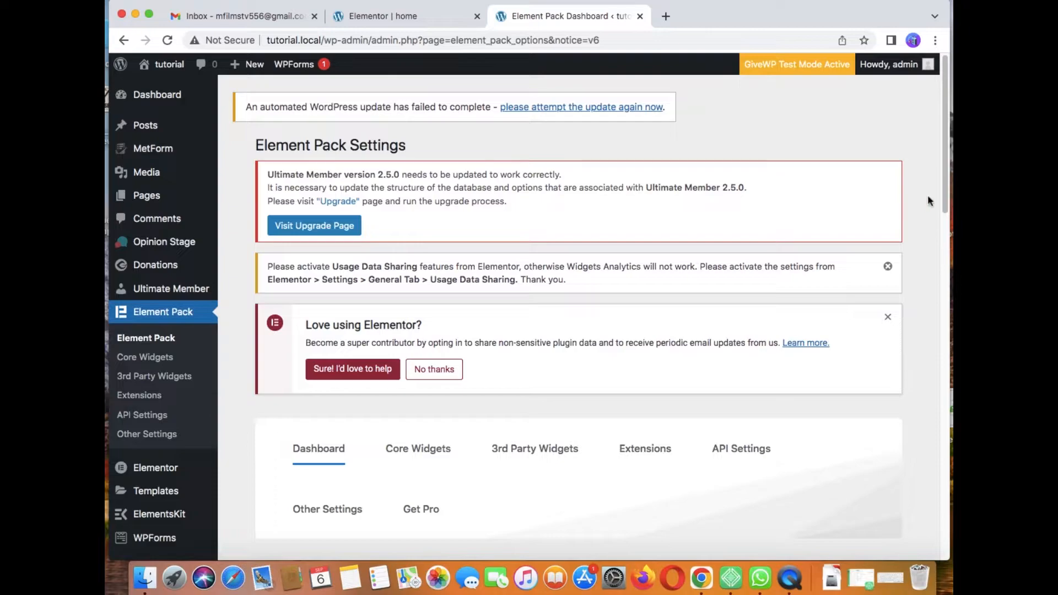
drag(945, 186, 947, 319)
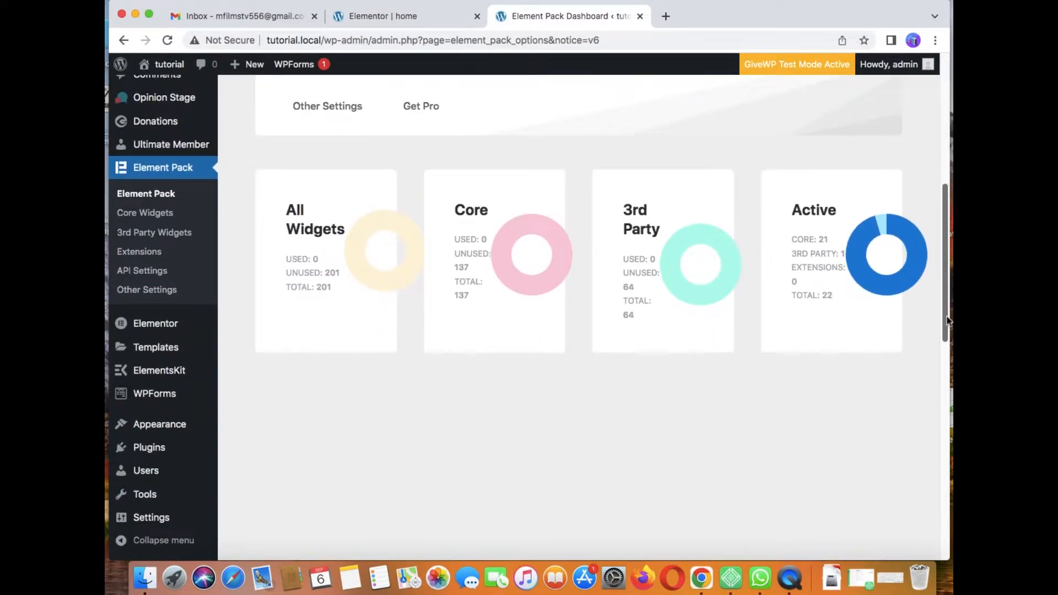
mouse_move(947, 316)
mouse_down()
mouse_move(949, 420)
mouse_move(942, 324)
mouse_up()
scroll(494, 251, up, 5)
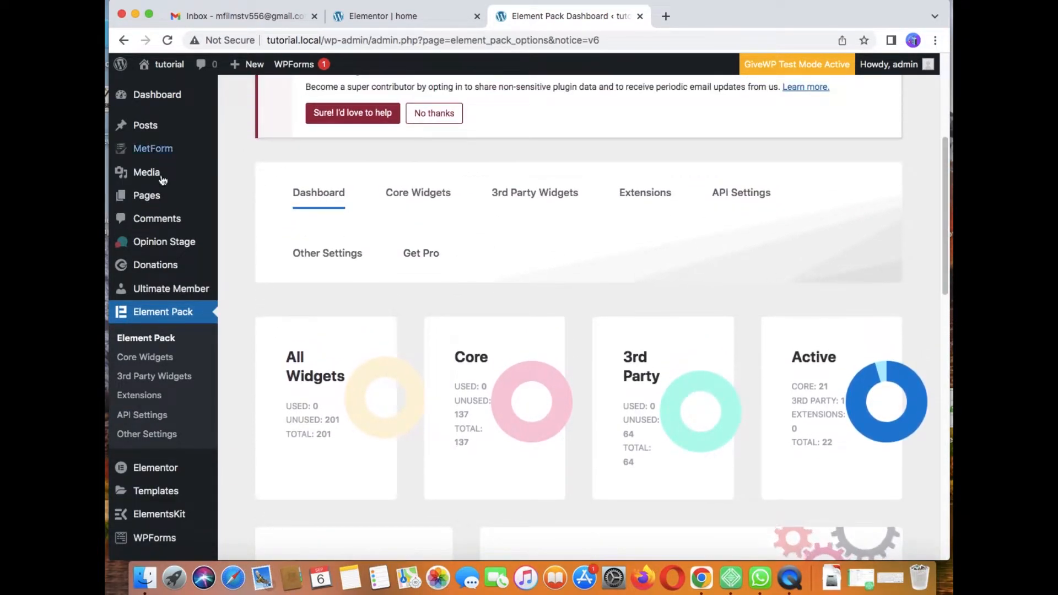
Step: Open the site's "home" page from the list of all pages for editing with Elementor
mouse_move(160, 199)
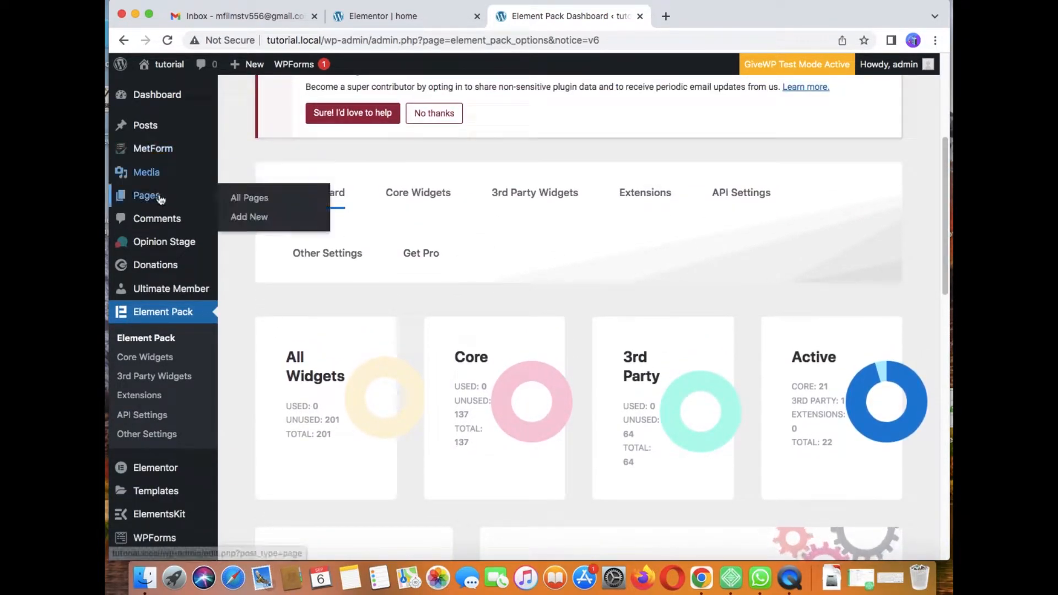
click(248, 204)
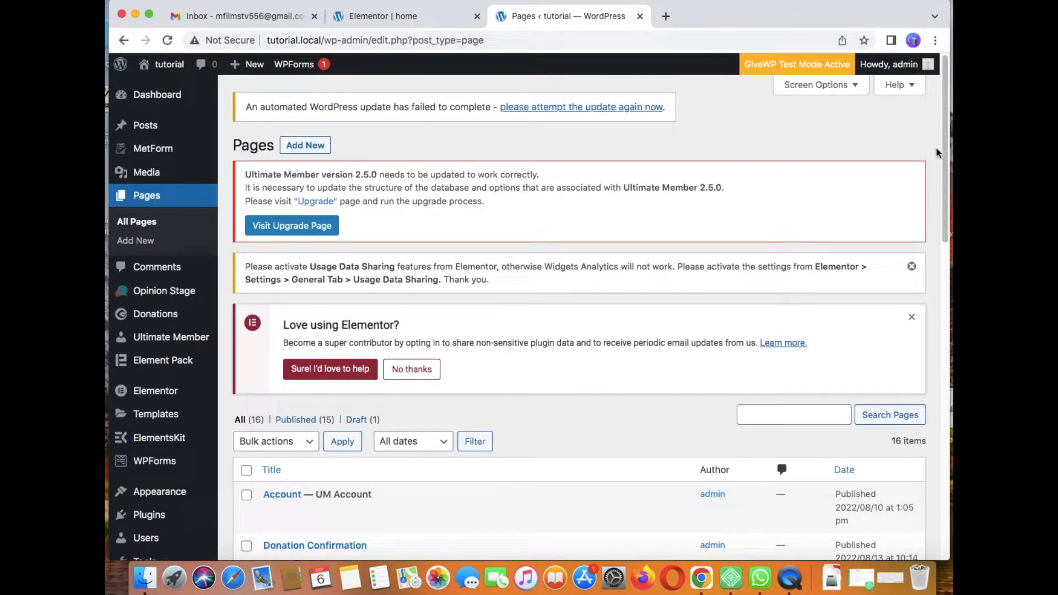
drag(945, 155, 942, 333)
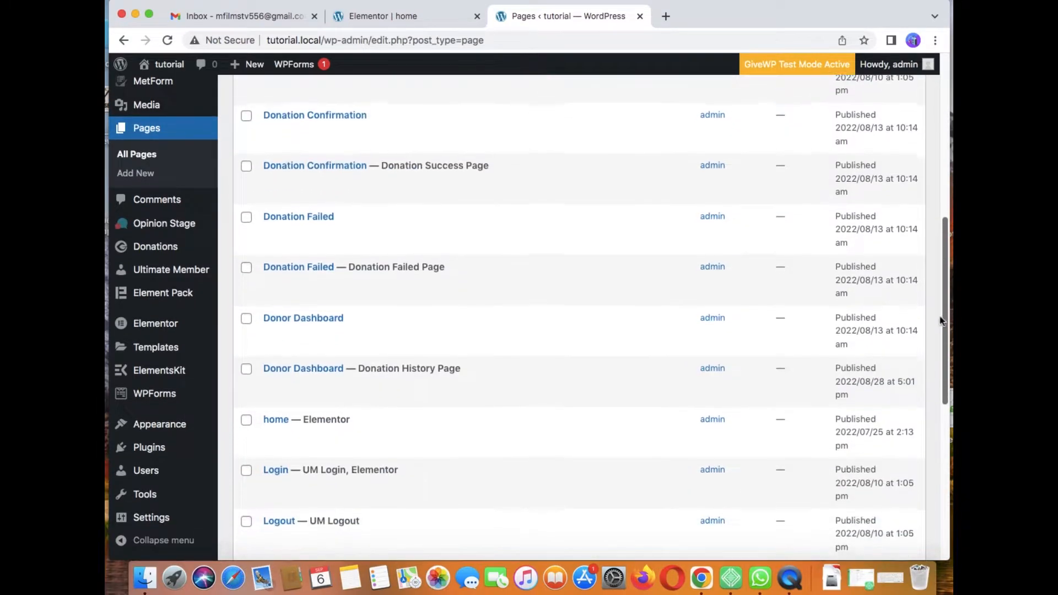
click(422, 409)
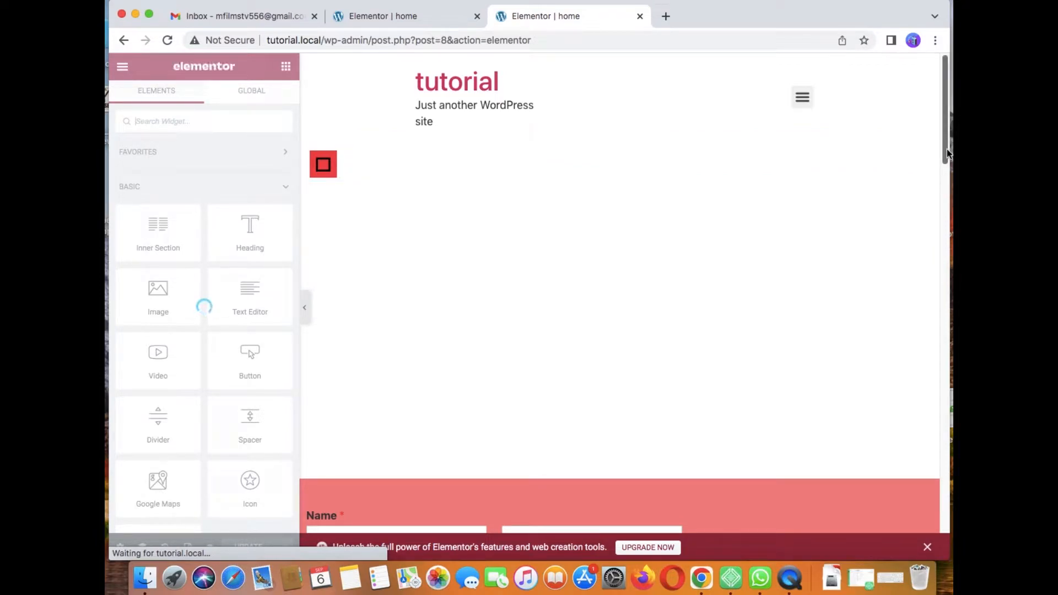
Step: Add a new single-column section below the Facebook icon section near the end of the page
drag(945, 155, 943, 537)
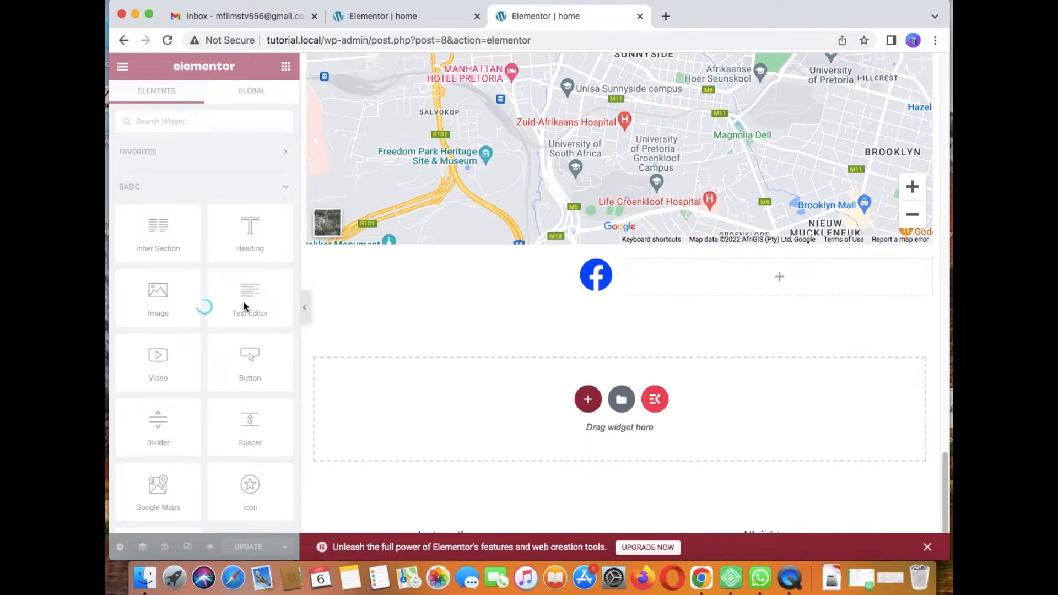
click(589, 400)
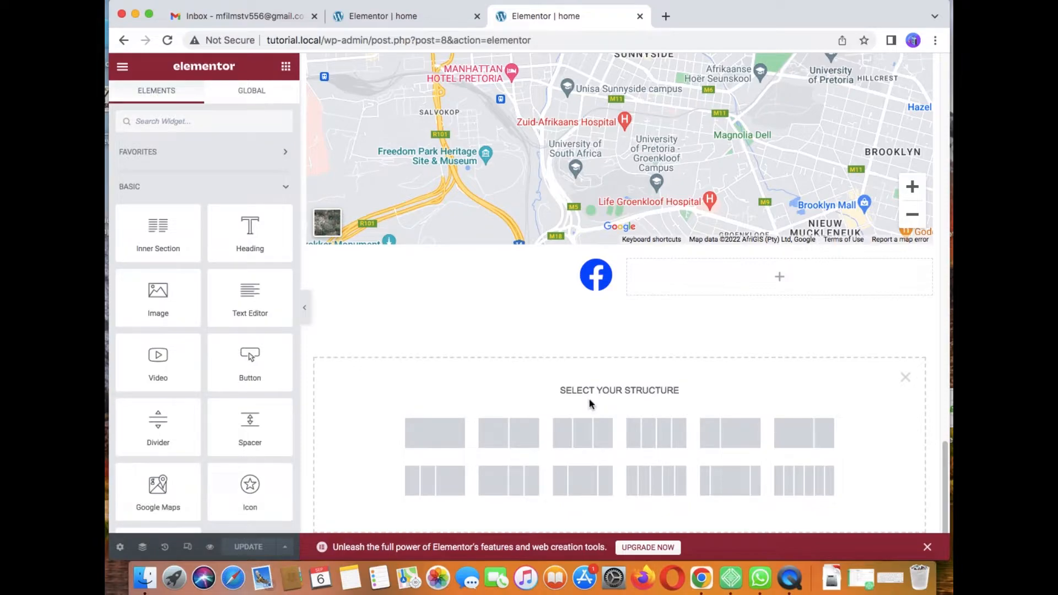
click(433, 435)
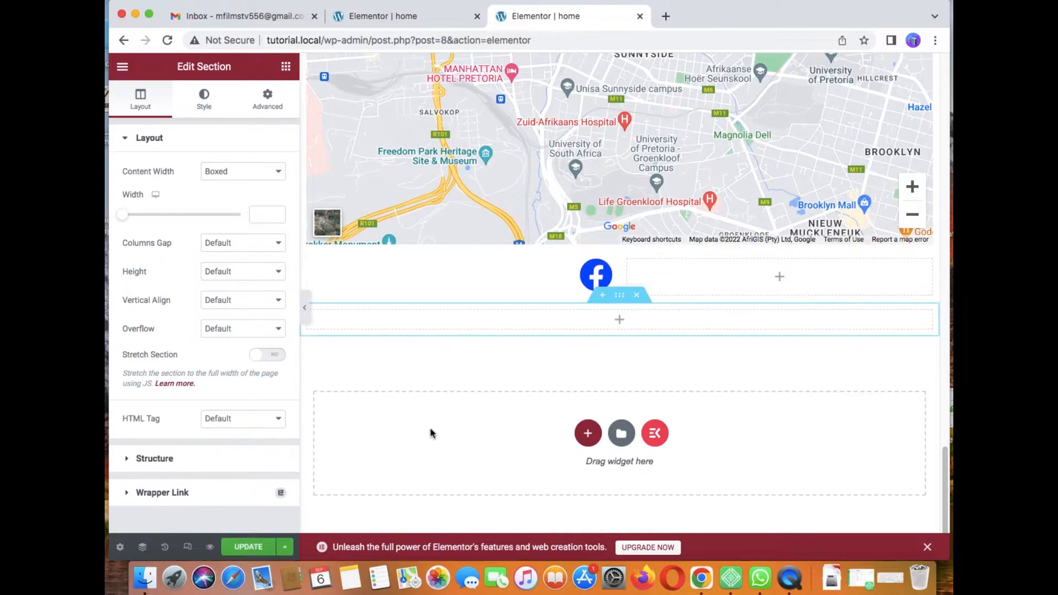
Step: Search the widgets for "coo" and place the Cookie Consent widget in the new empty section
click(286, 68)
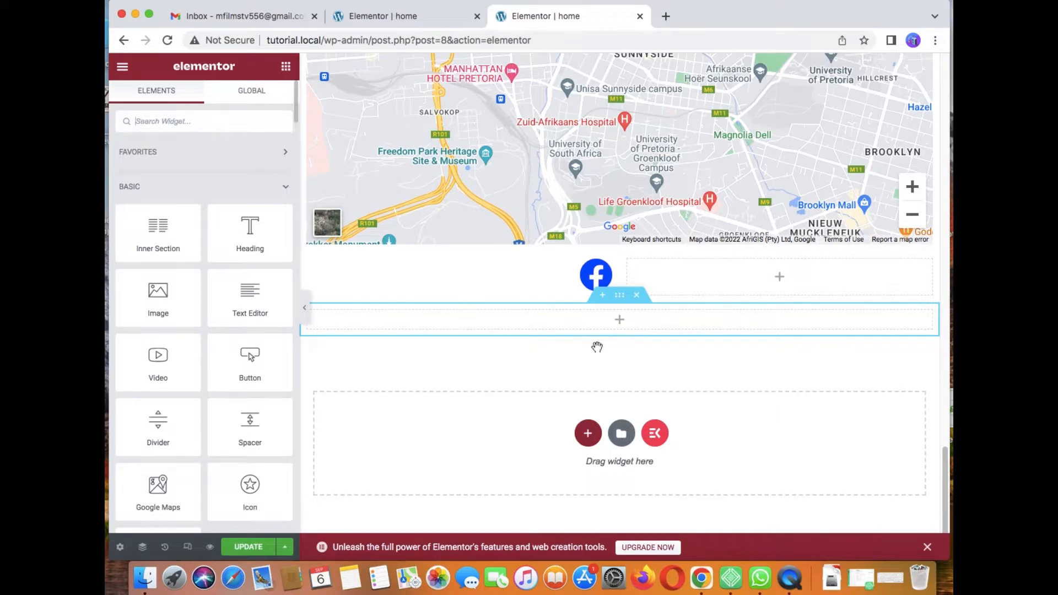
click(882, 578)
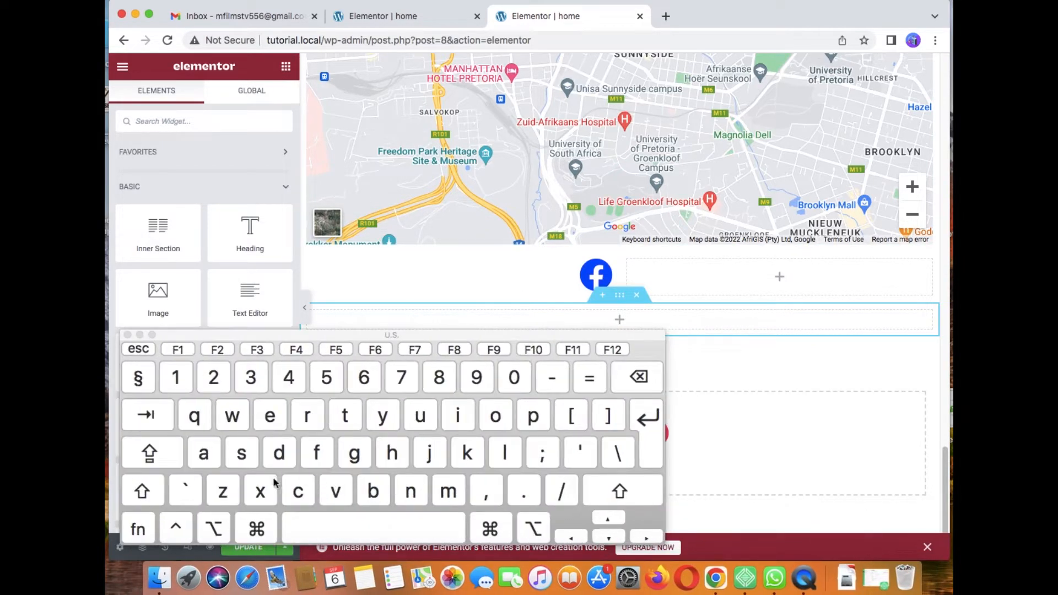
click(298, 491)
click(497, 418)
click(497, 418)
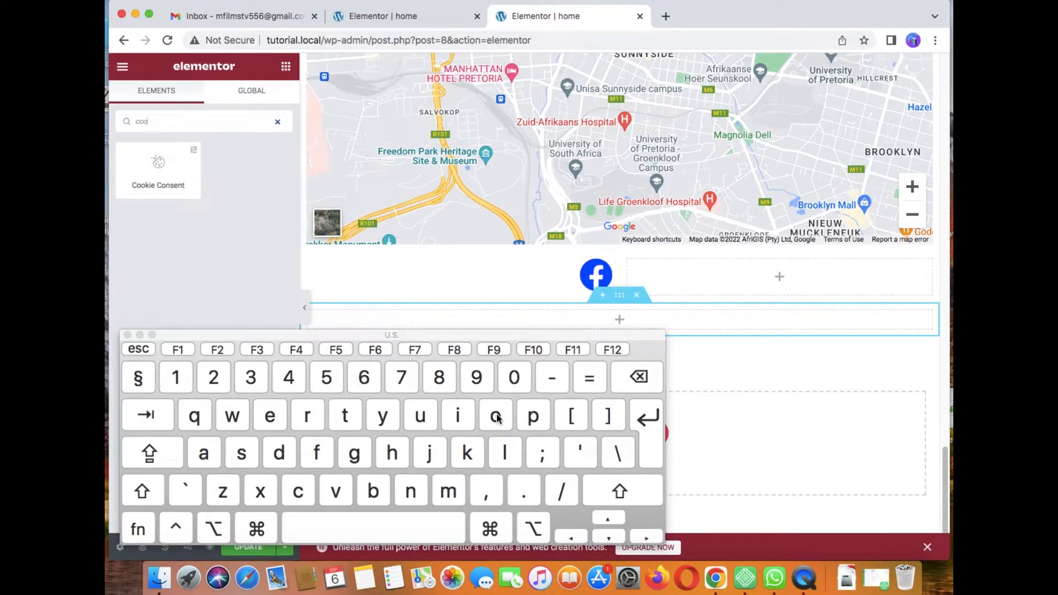
click(139, 335)
drag(161, 163, 507, 324)
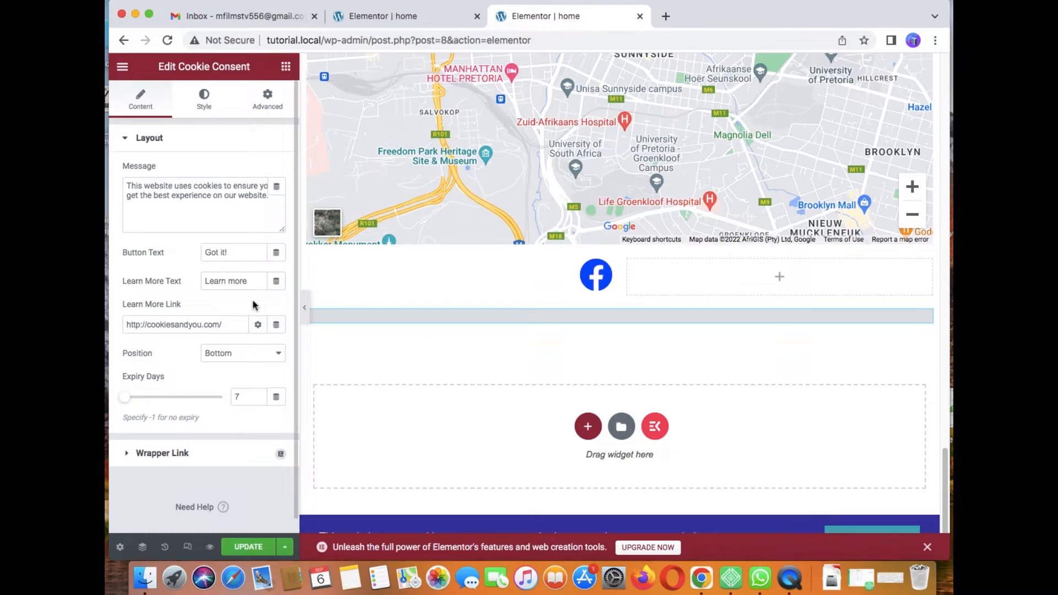
Step: Set the Cookie Consent widget's button text to "Accept Cookies"
click(228, 254)
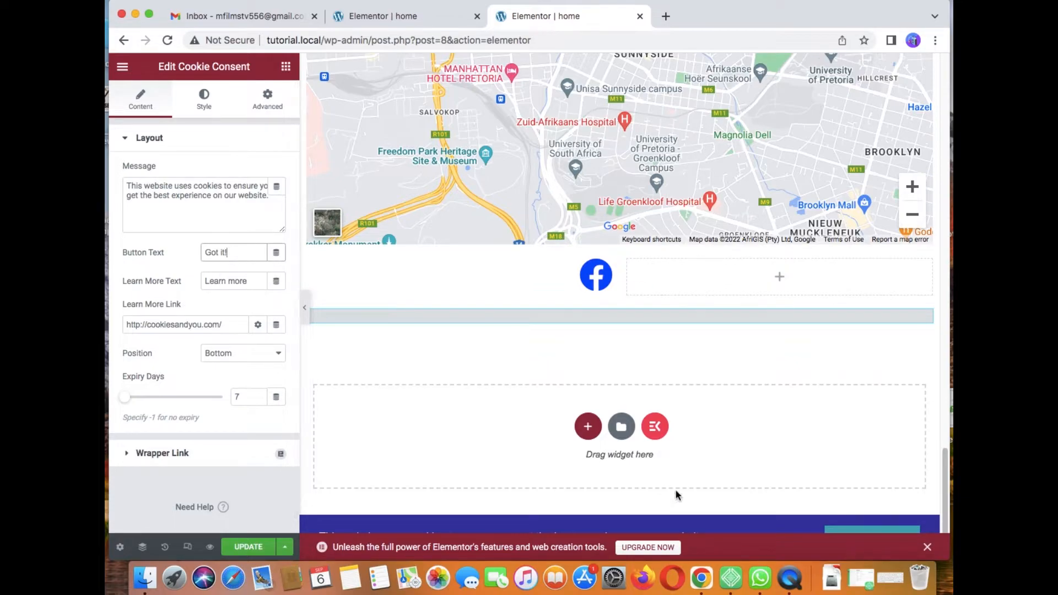
click(892, 579)
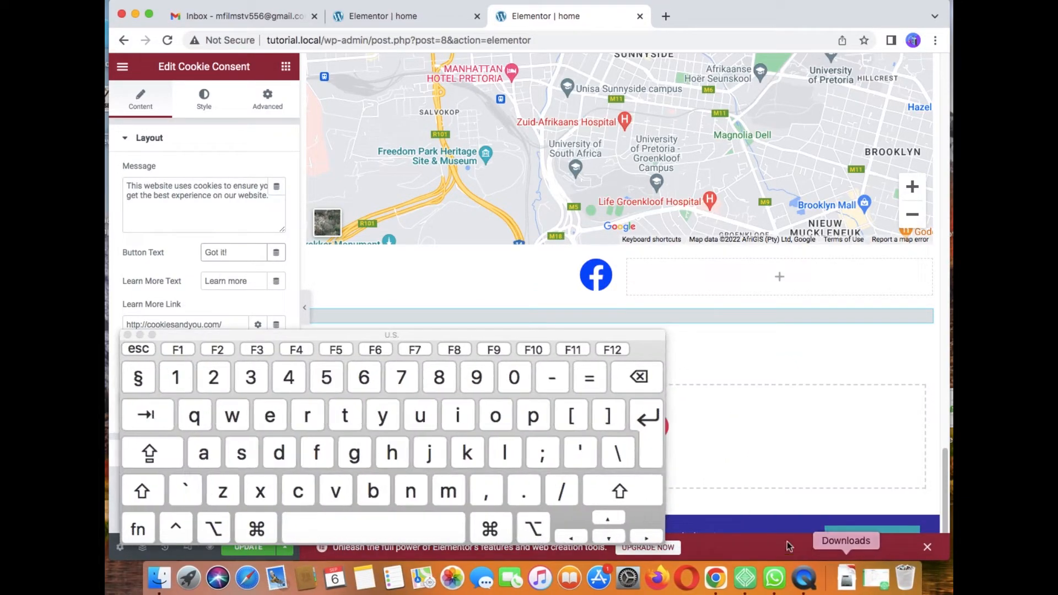
click(629, 378)
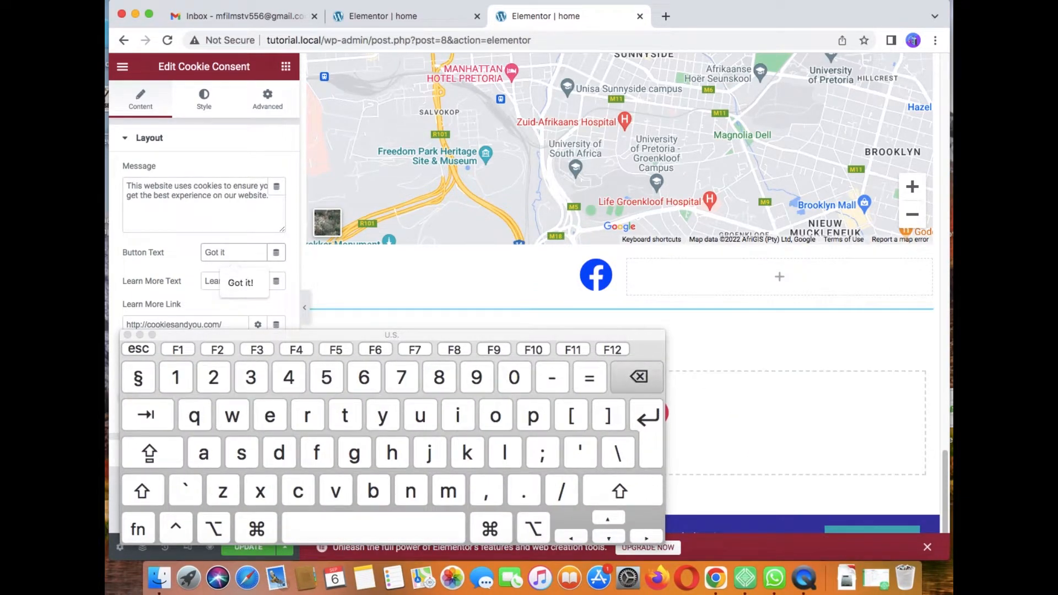
click(629, 378)
key(shift)
text(Acce)
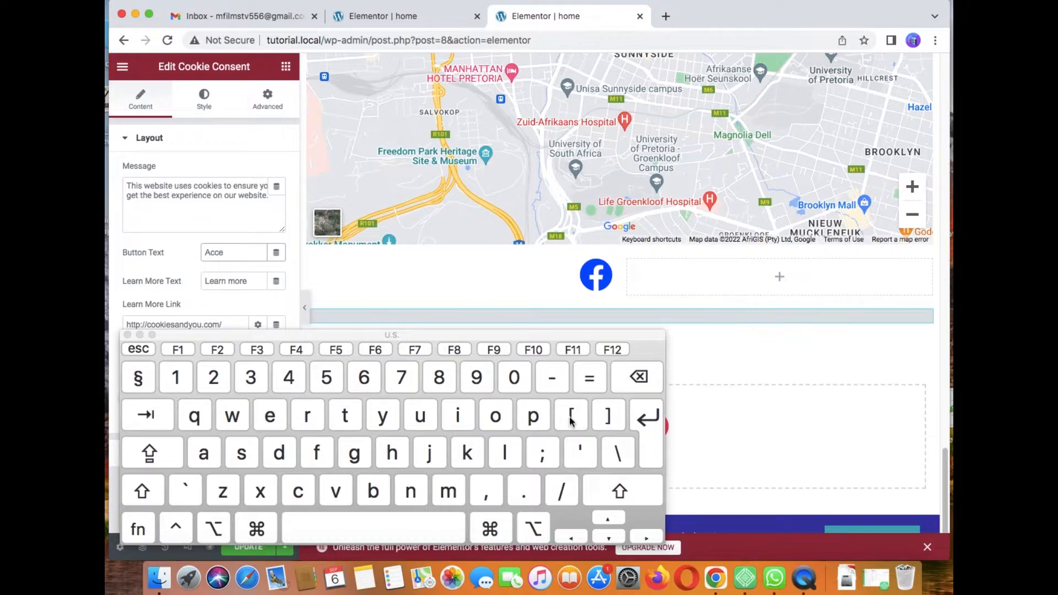
click(534, 417)
click(345, 416)
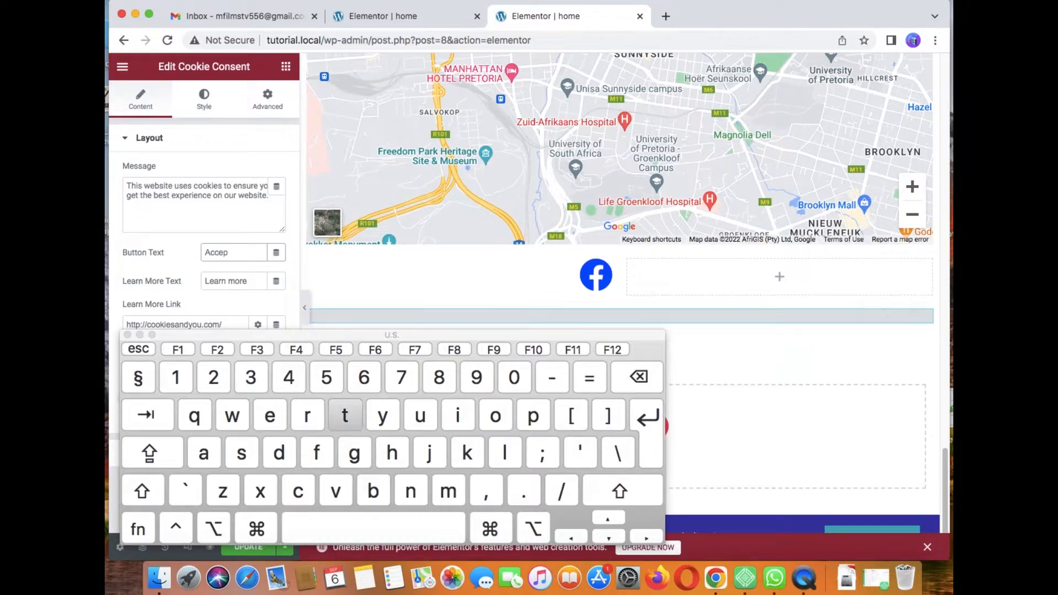
text(C)
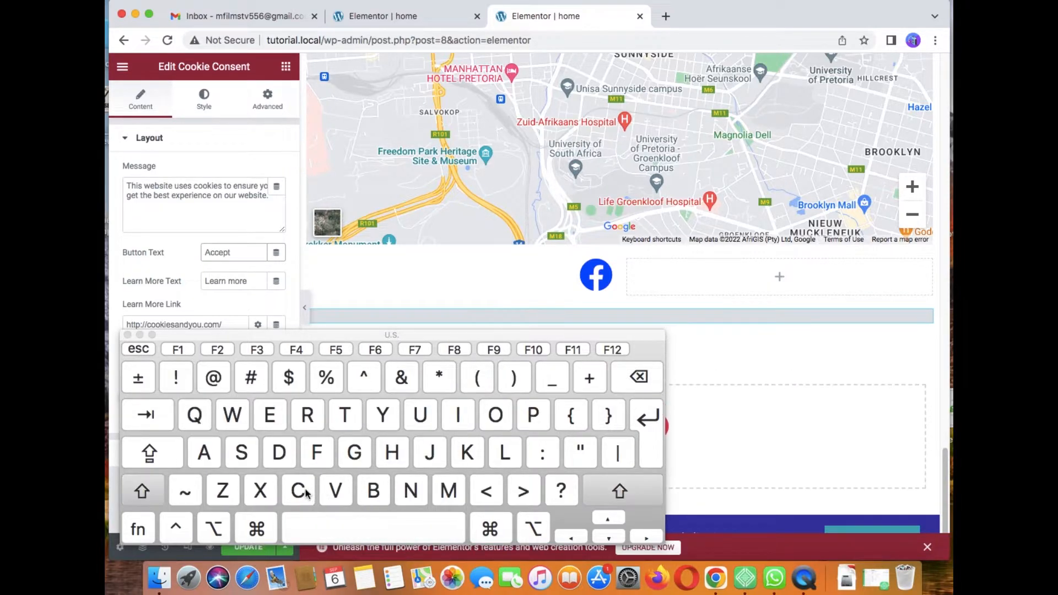
text(oo)
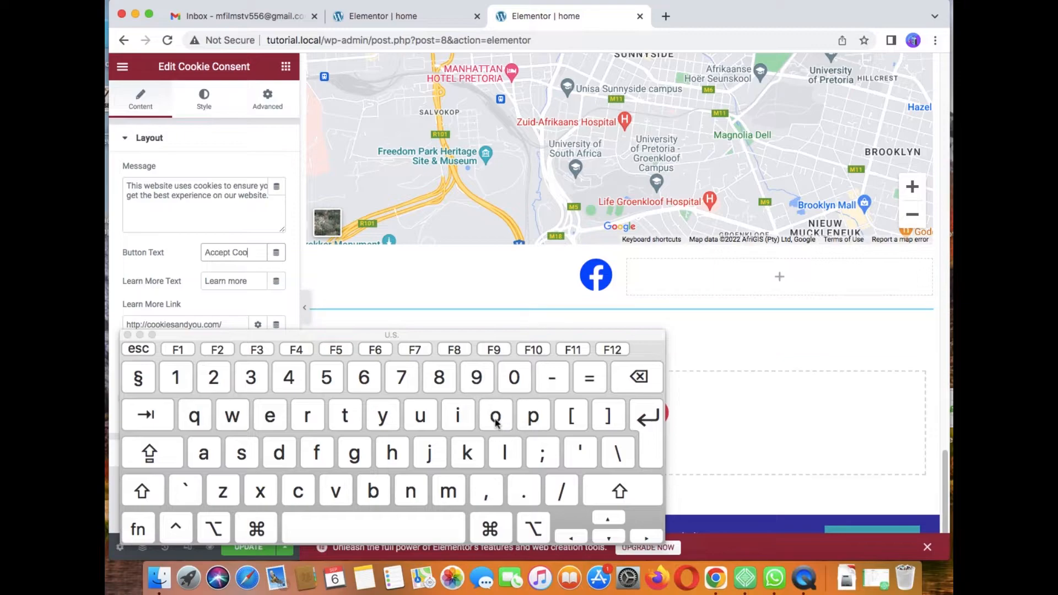
click(469, 455)
click(457, 417)
click(269, 422)
click(242, 453)
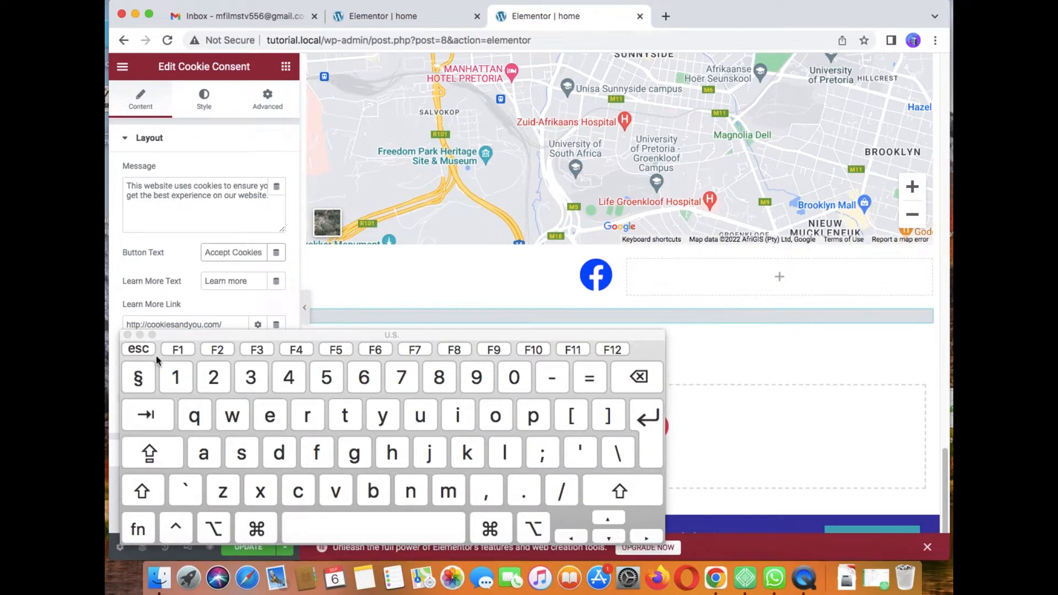
click(141, 336)
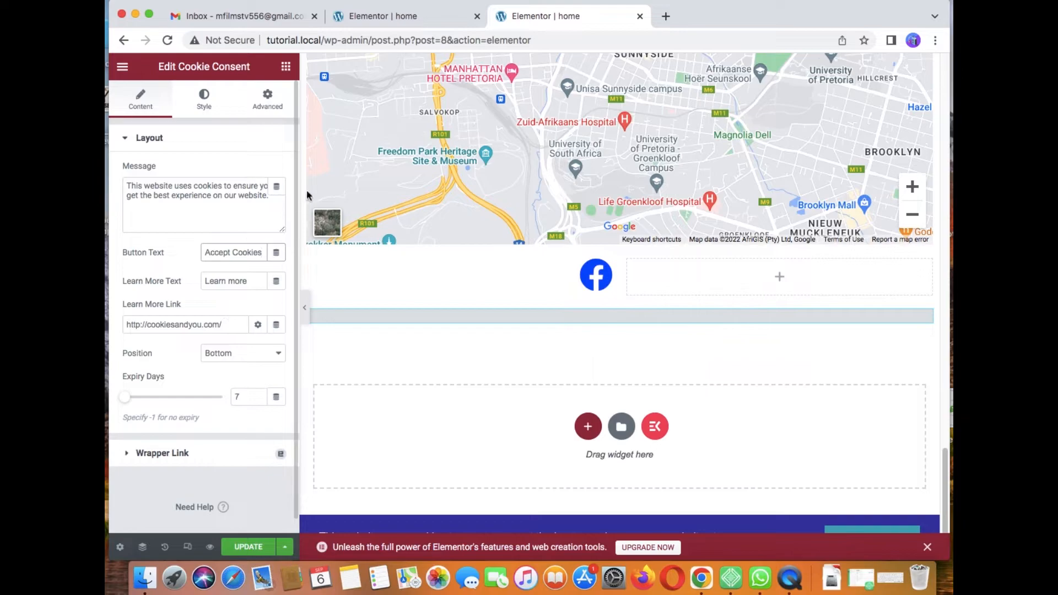
Step: Preview the home page from its other Elementor editor, open the site's Register page and copy its URL
click(419, 15)
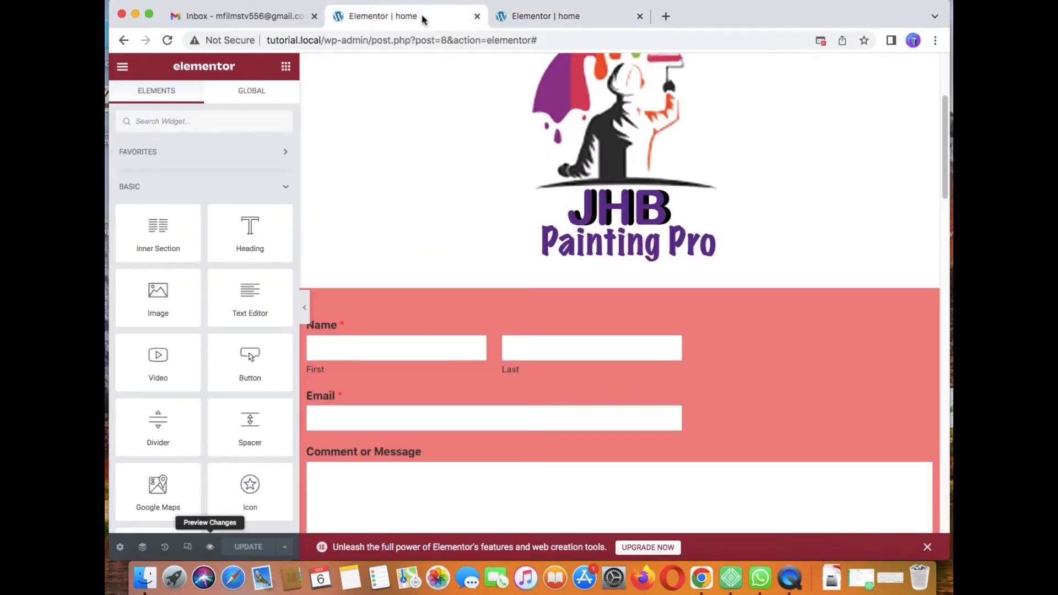
click(210, 547)
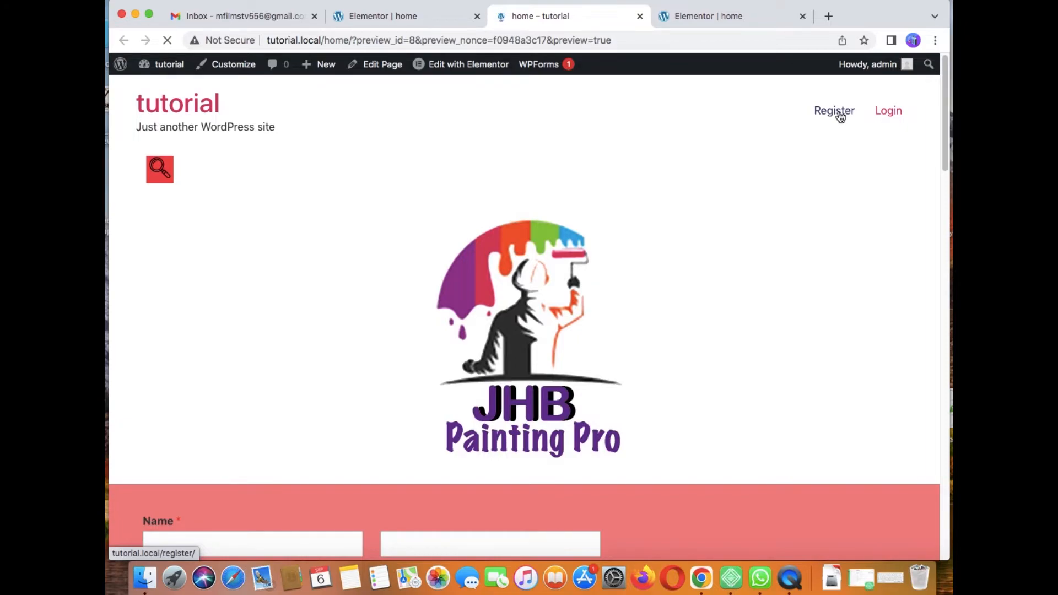
click(839, 113)
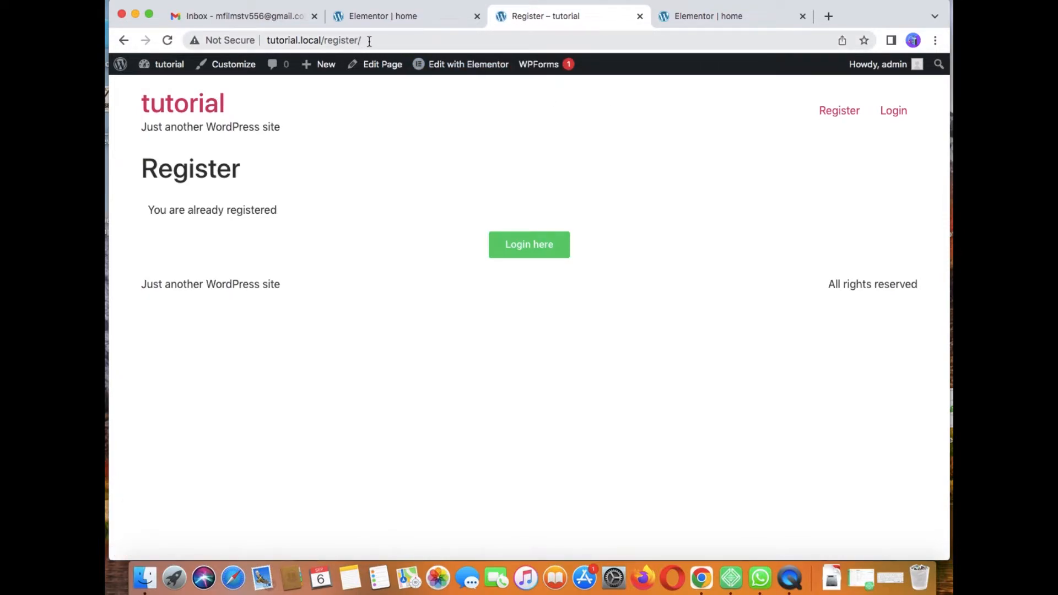
drag(361, 40, 266, 40)
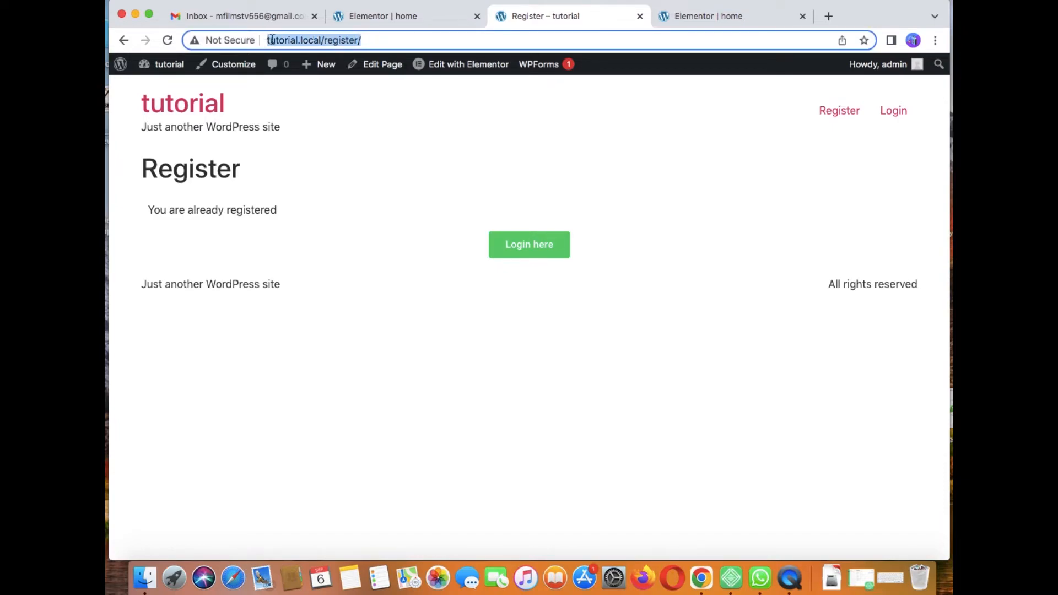
right_click(295, 40)
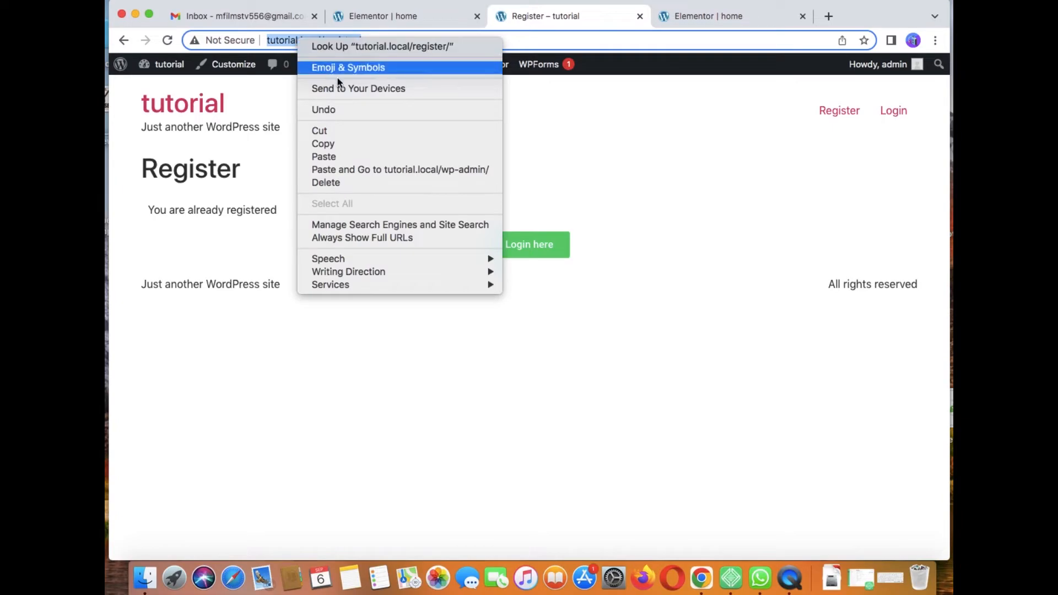
click(351, 143)
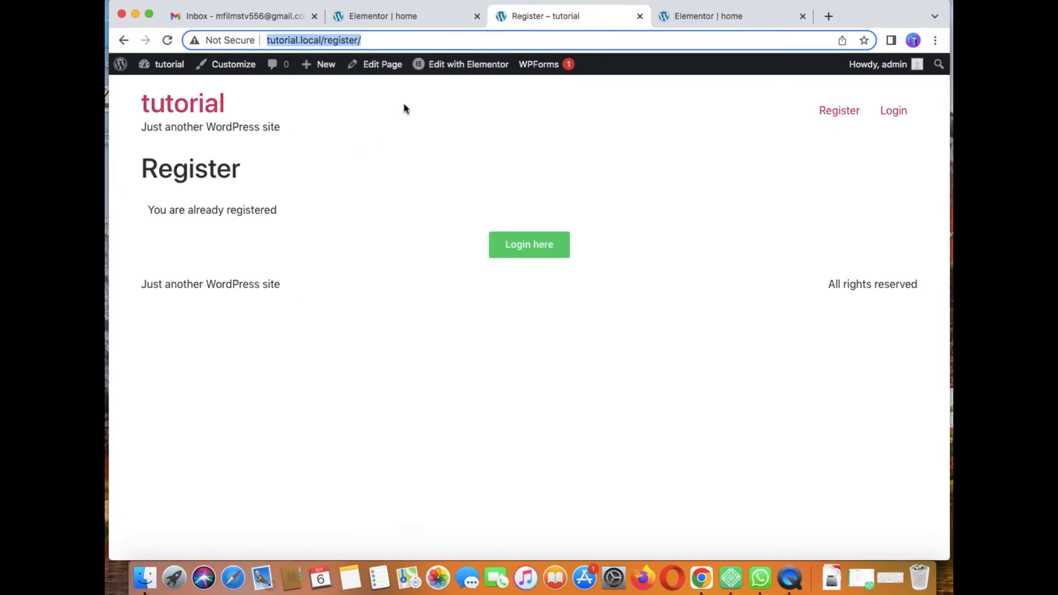
click(693, 18)
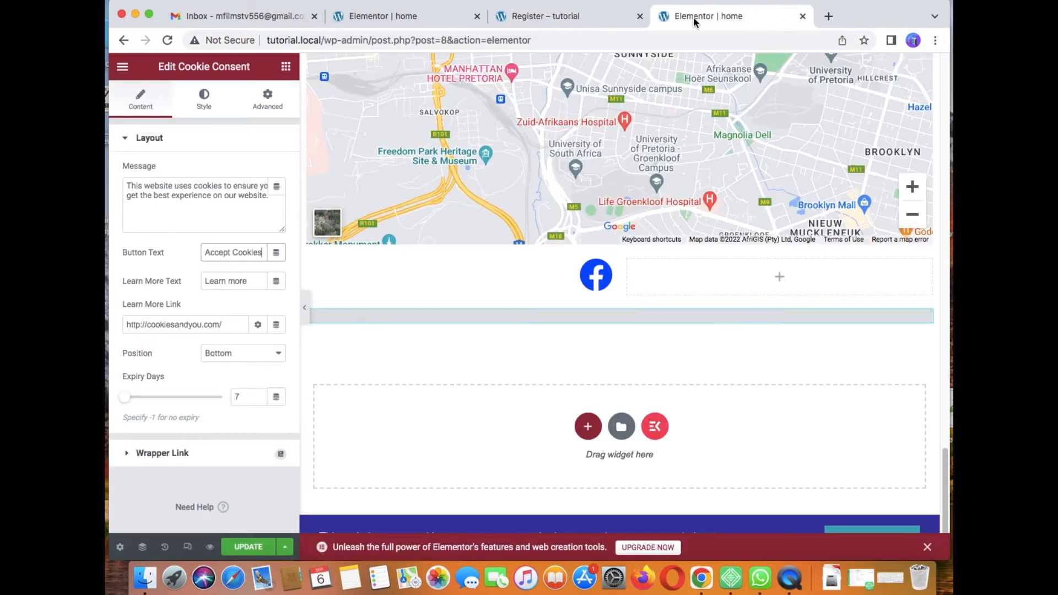
click(226, 324)
key(BackSpace)
key(BackSpace)
key(BackSpace)
key(BackSpace)
key(BackSpace)
key(BackSpace)
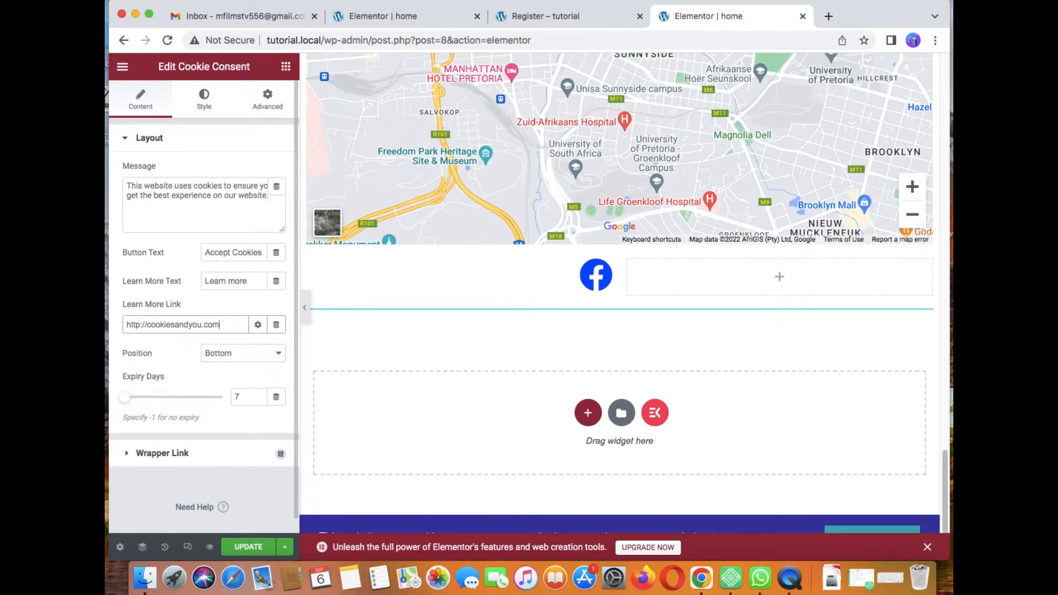
key(BackSpace)
key(BackSpace)
key(BackSpace)
key(BackSpace)
key(BackSpace)
key(BackSpace)
key(BackSpace)
key(BackSpace)
key(BackSpace)
key(BackSpace)
key(BackSpace)
key(BackSpace)
key(BackSpace)
key(BackSpace)
key(BackSpace)
key(BackSpace)
key(BackSpace)
key(BackSpace)
key(BackSpace)
right_click(136, 328)
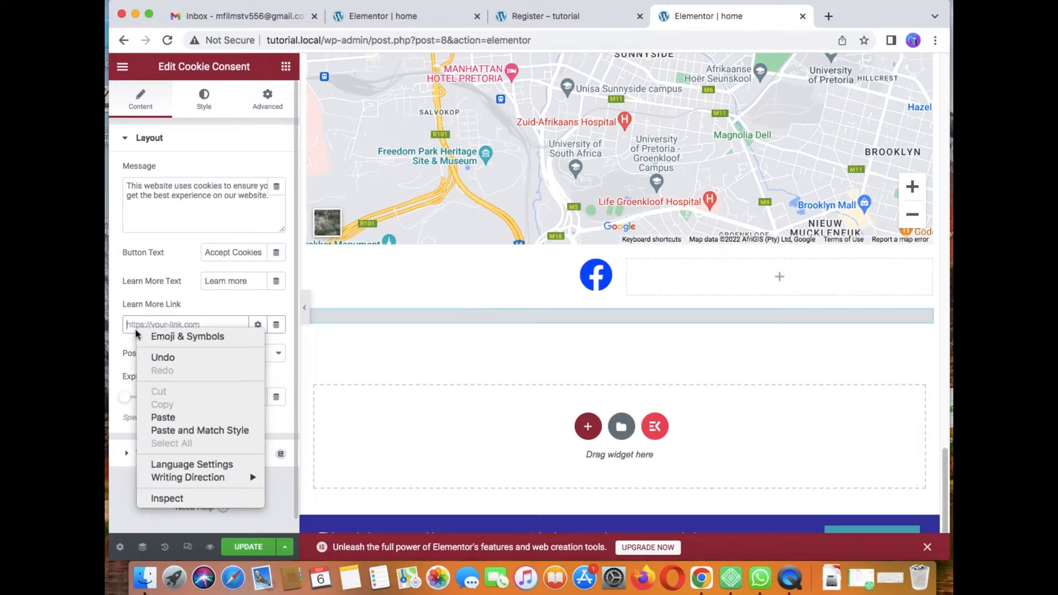
click(163, 419)
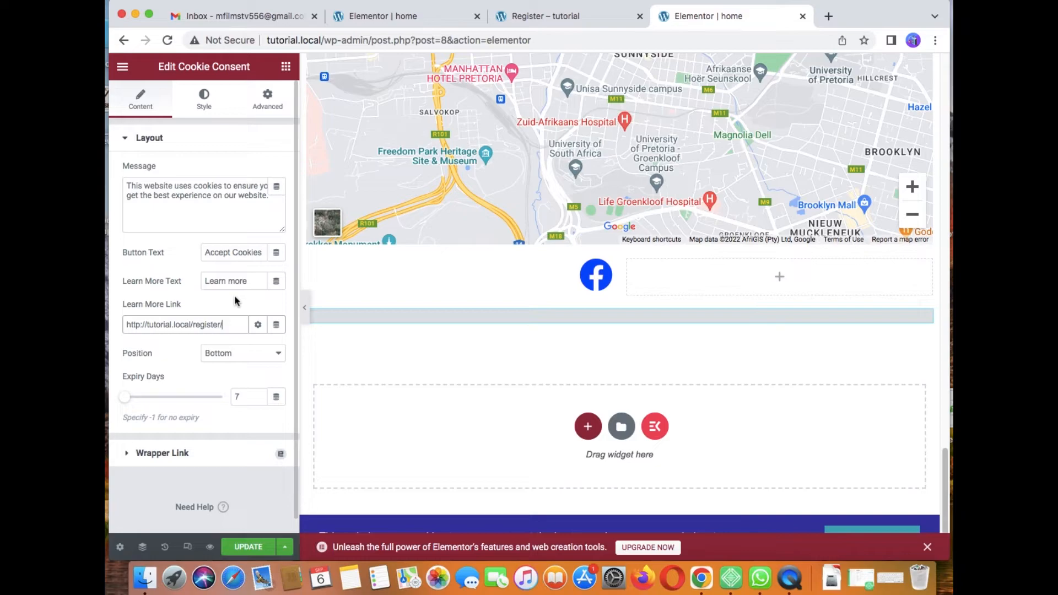
Step: Keep the cookie notice's position at Bottom and set its expiry to 10 days
click(278, 353)
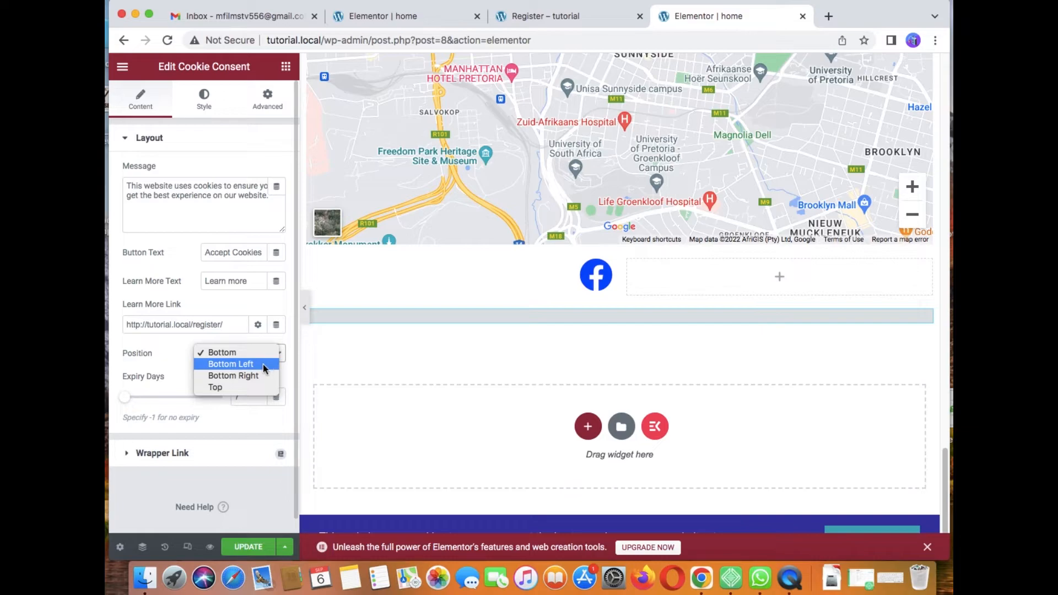
click(188, 353)
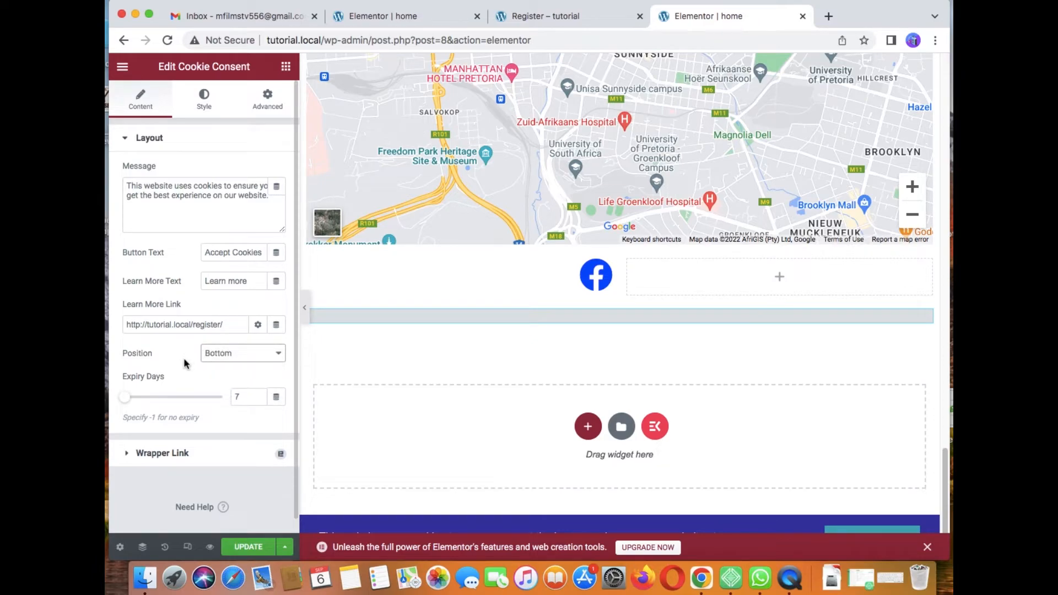
click(259, 400)
click(259, 400)
click(258, 396)
click(258, 396)
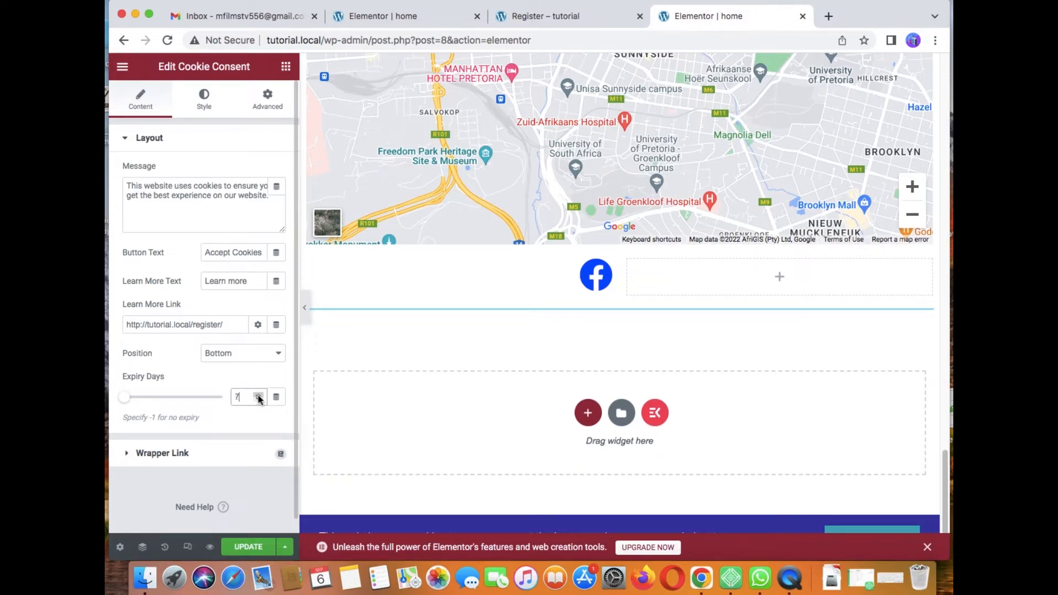
click(259, 395)
click(259, 395)
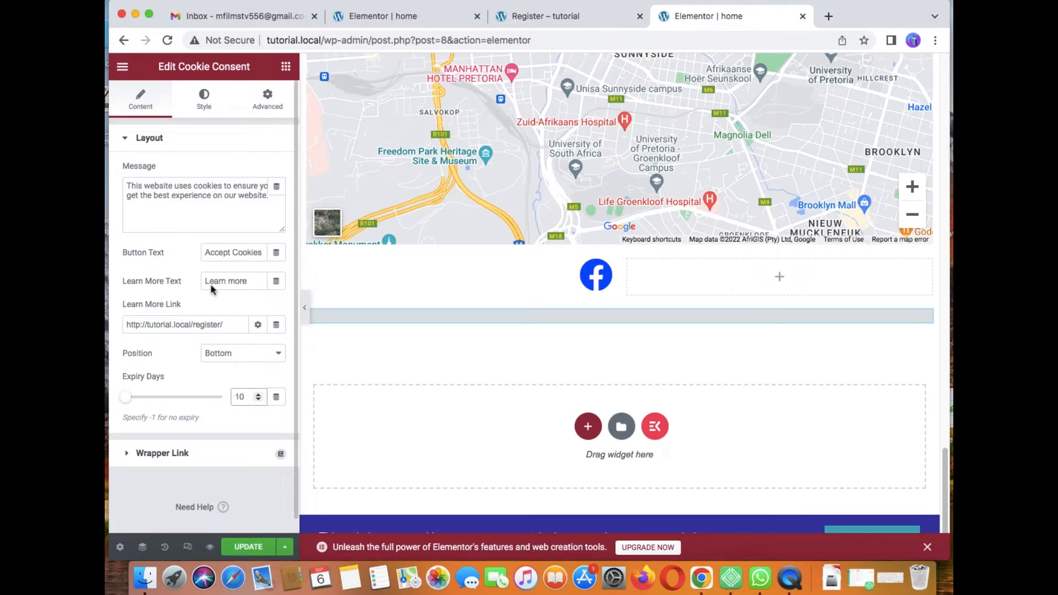
Step: Set the cookie notice's background color to bright blue, #0D09E4
click(215, 101)
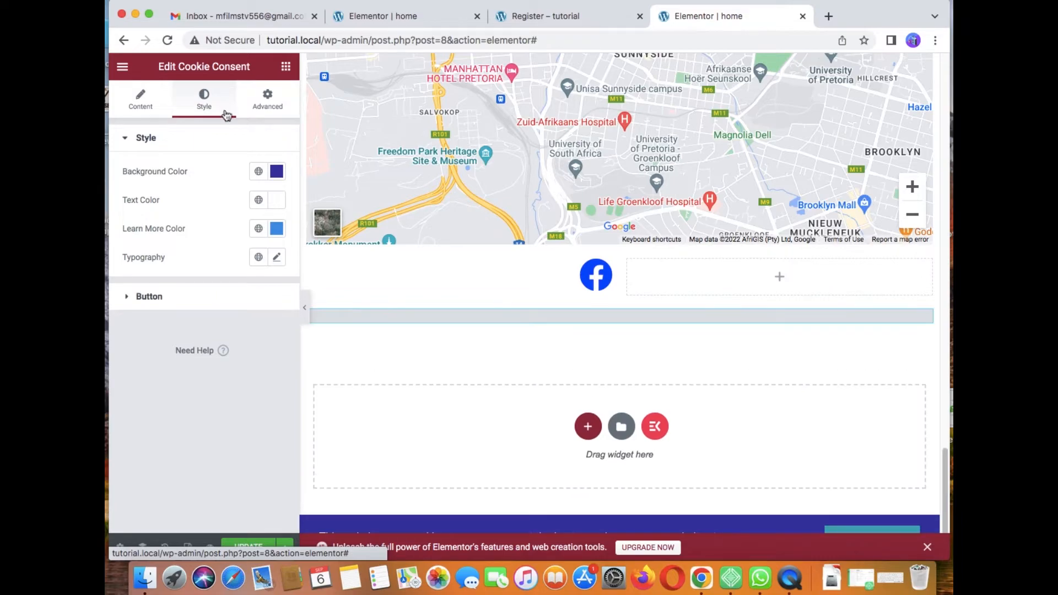
click(276, 172)
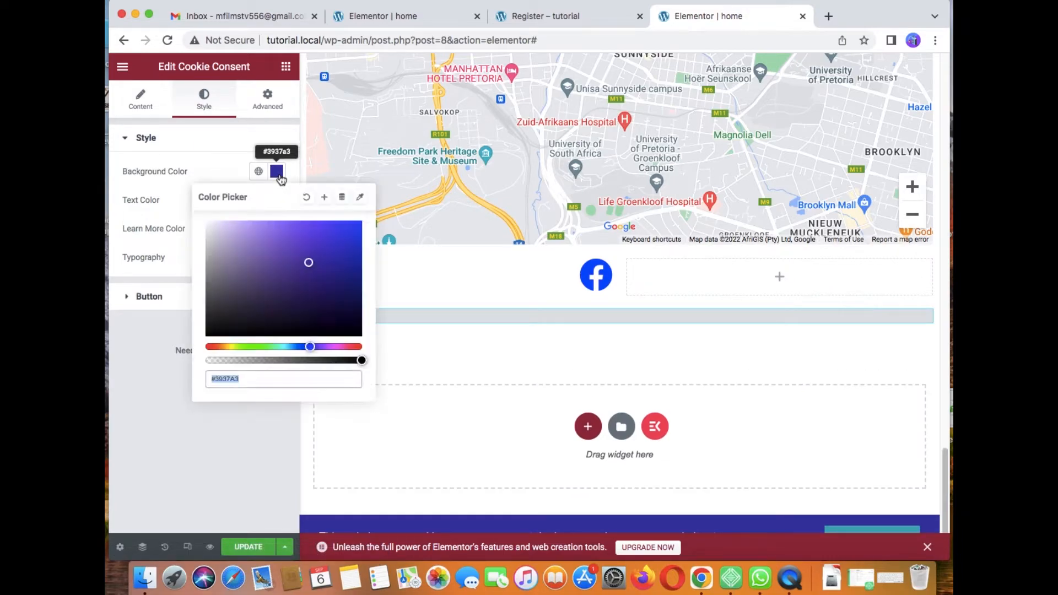
click(281, 301)
click(234, 315)
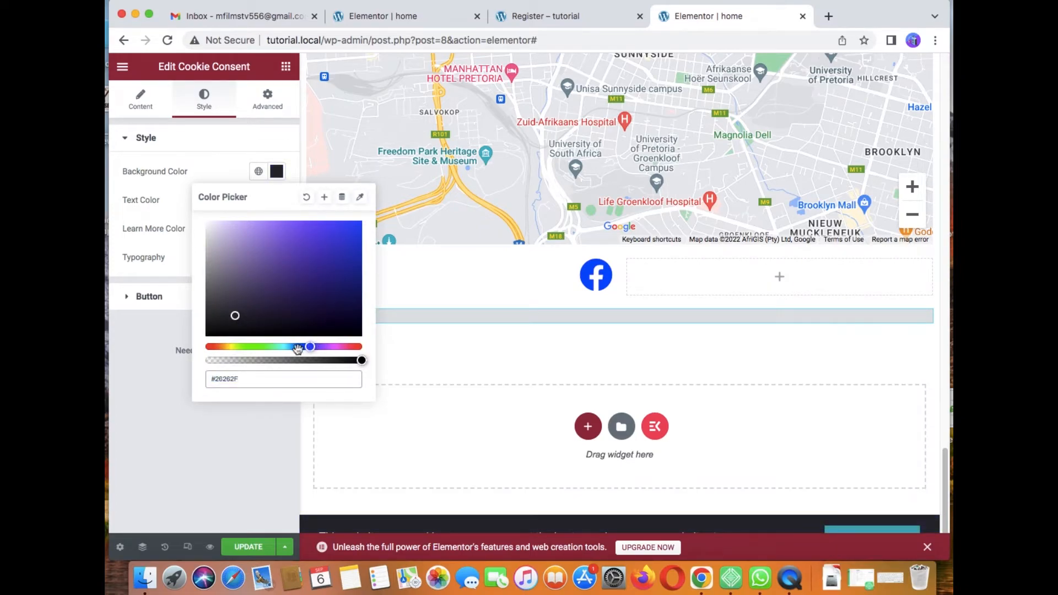
click(324, 259)
click(356, 233)
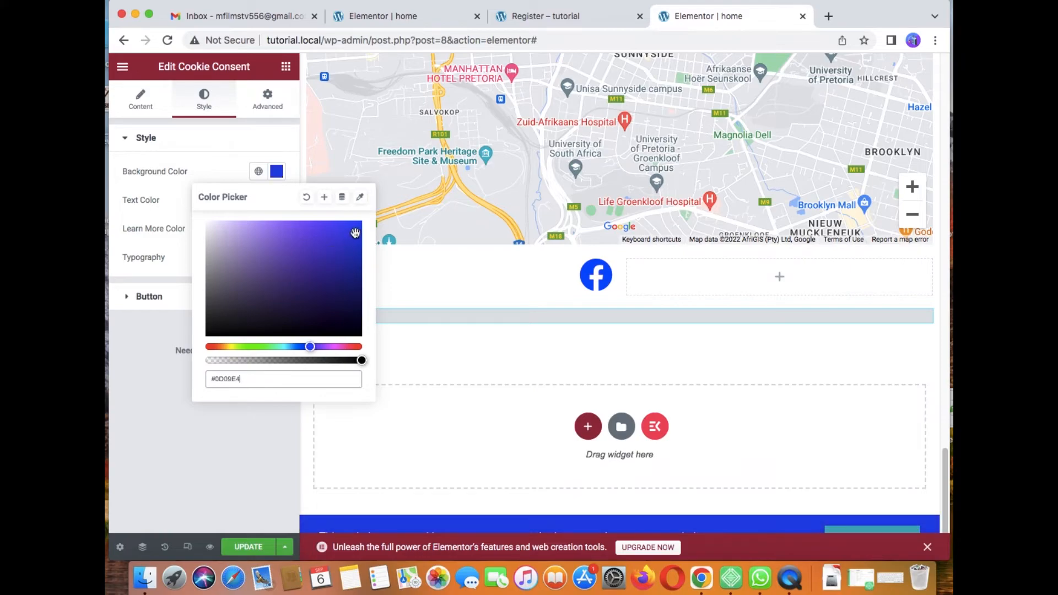
click(133, 351)
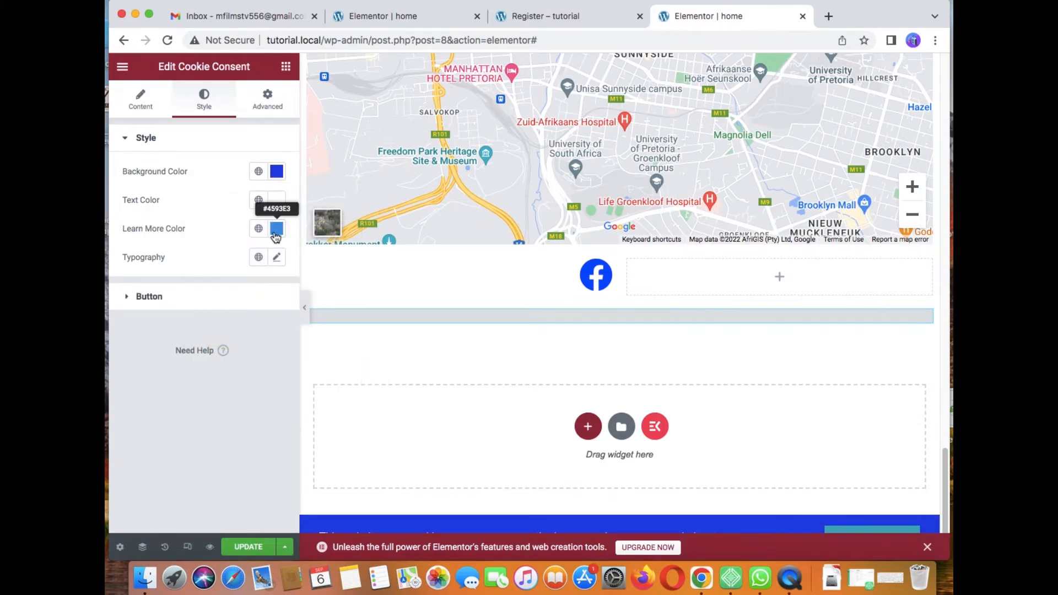
Step: Change the cookie notice's background color to purple, #9B39FD
click(277, 178)
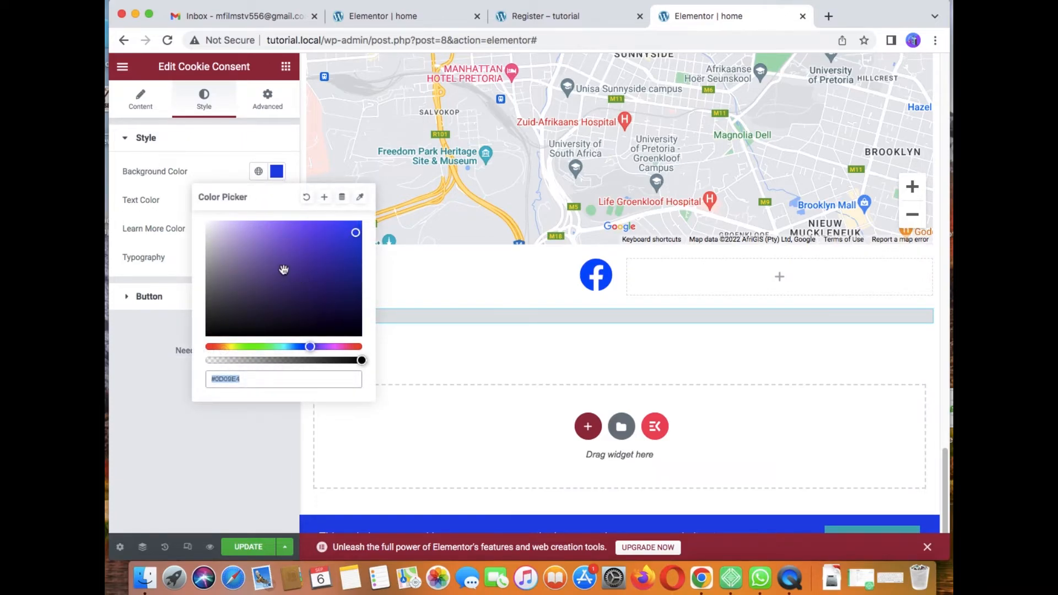
click(256, 233)
click(265, 228)
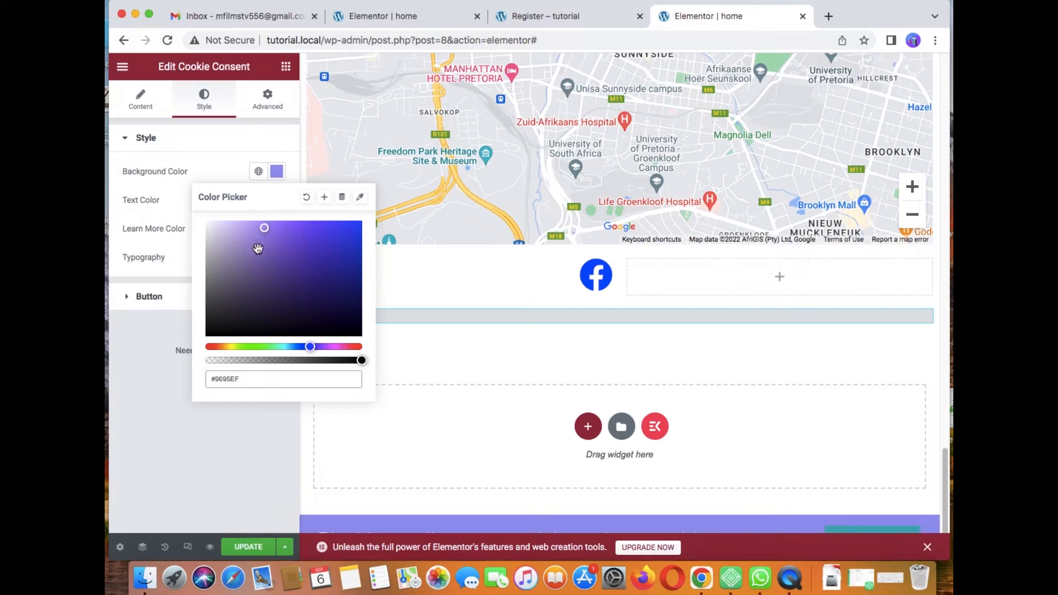
drag(311, 347, 323, 348)
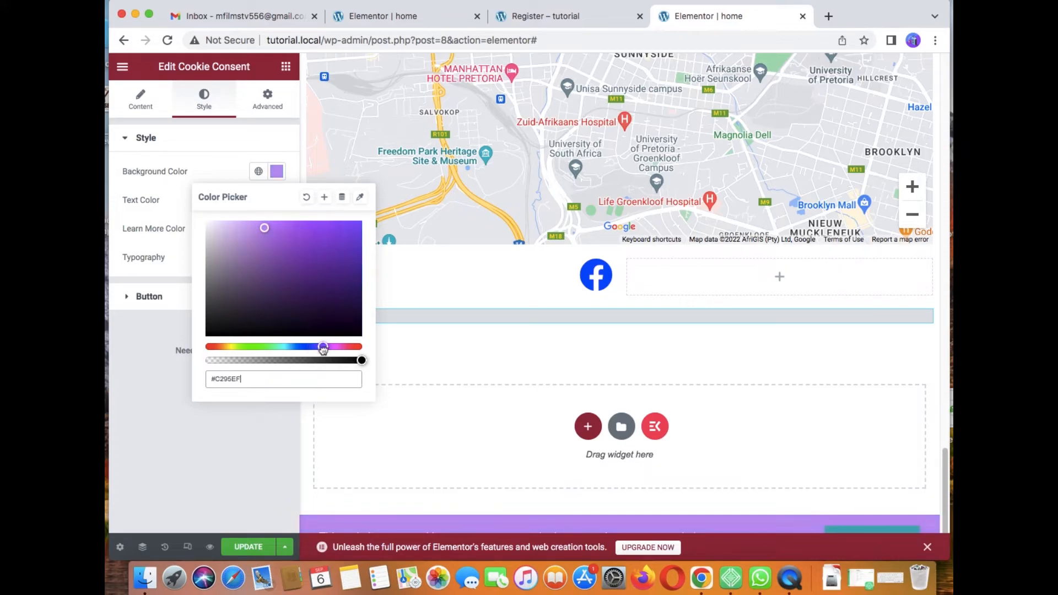
click(327, 222)
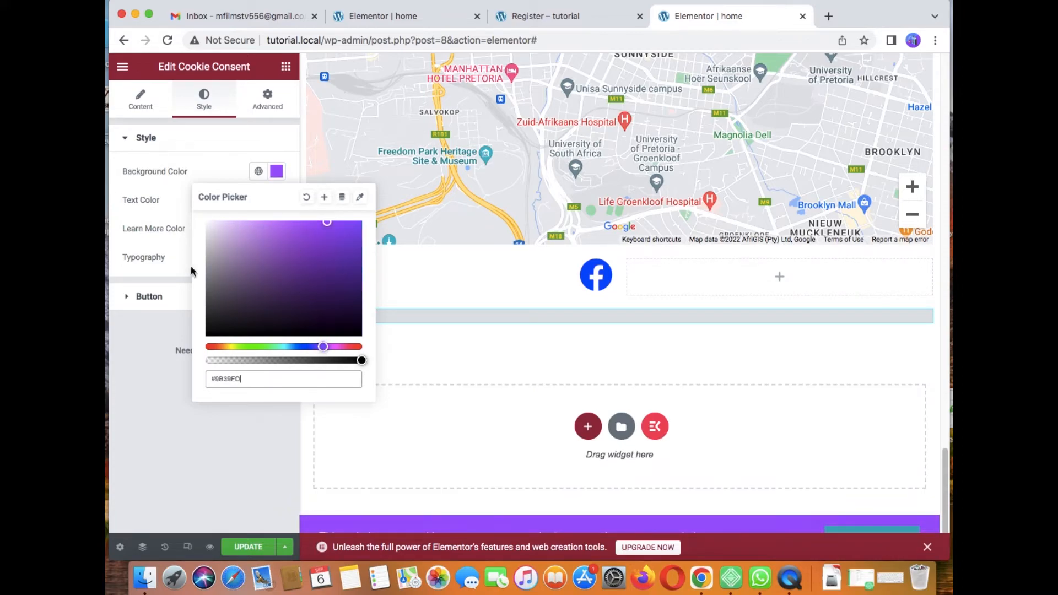
click(168, 320)
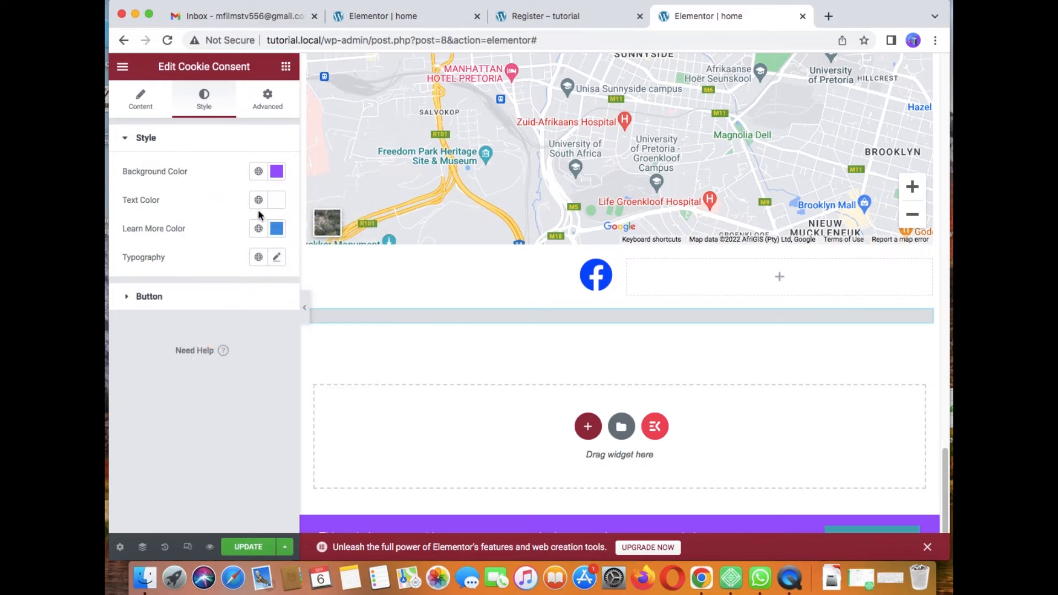
Step: Set the cookie notice's background color to black, #000000
click(276, 177)
click(230, 321)
drag(230, 322, 204, 364)
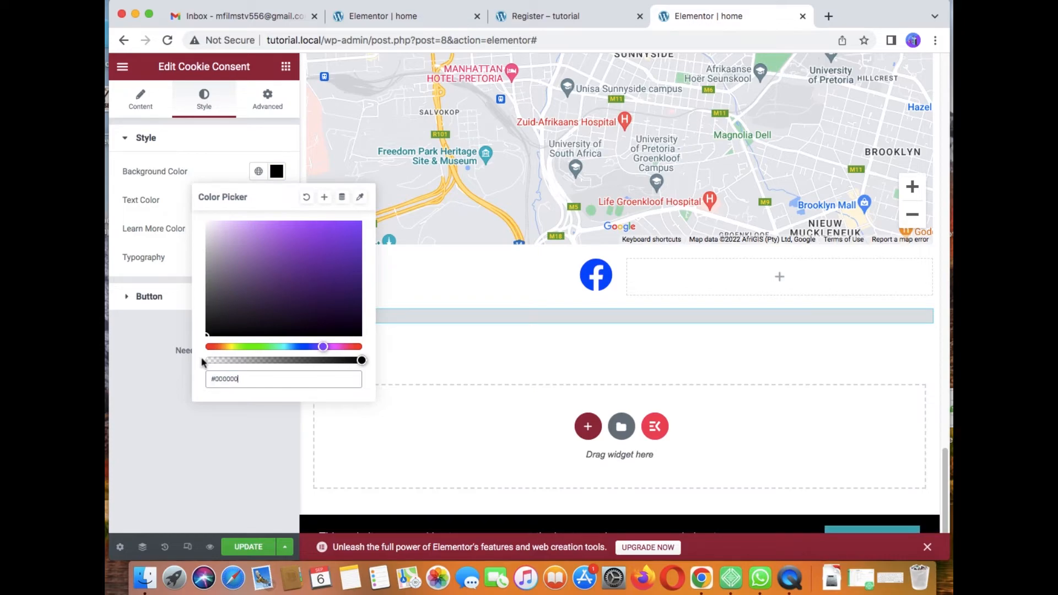
click(149, 352)
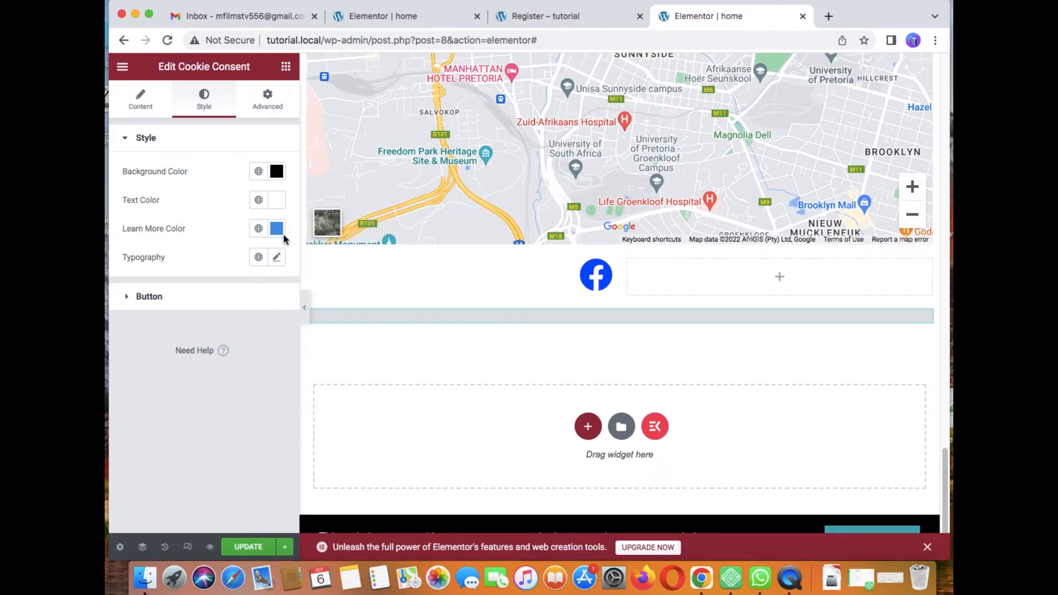
click(128, 301)
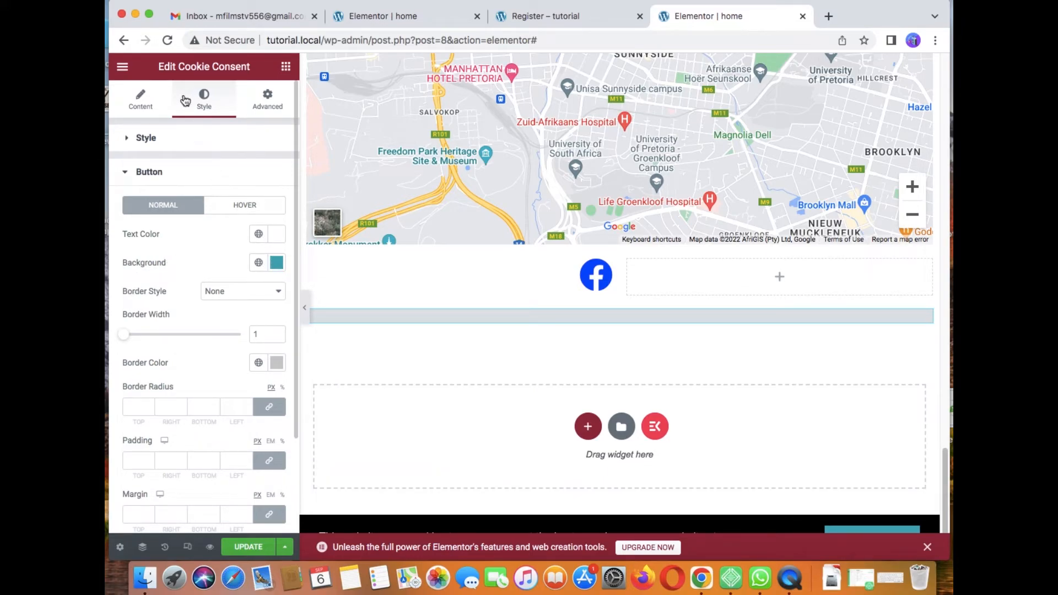
click(142, 111)
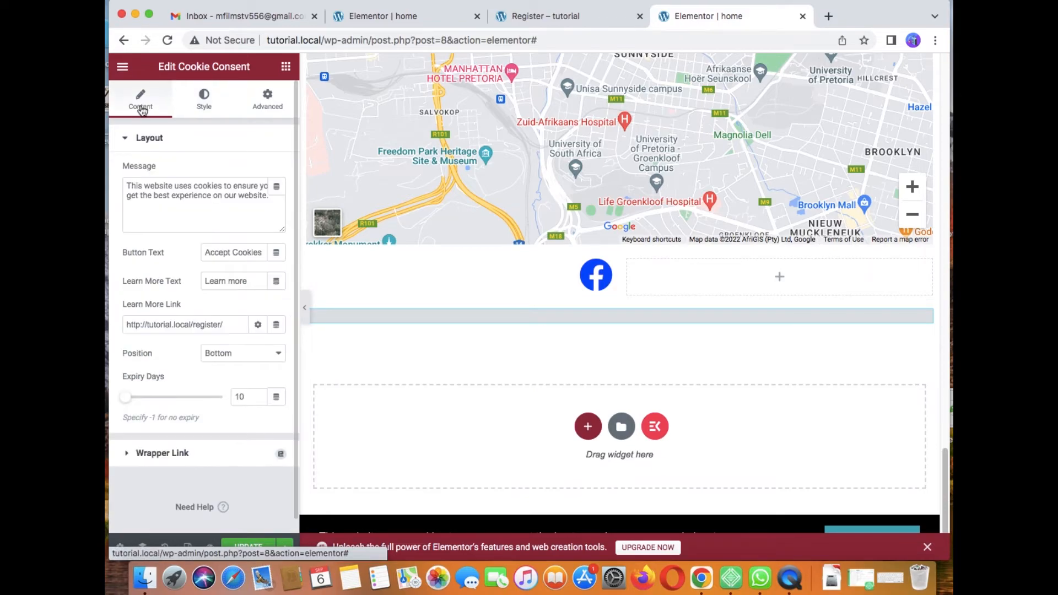
Step: Set the Cookie Consent widget's entrance animation to Zoom In
click(271, 102)
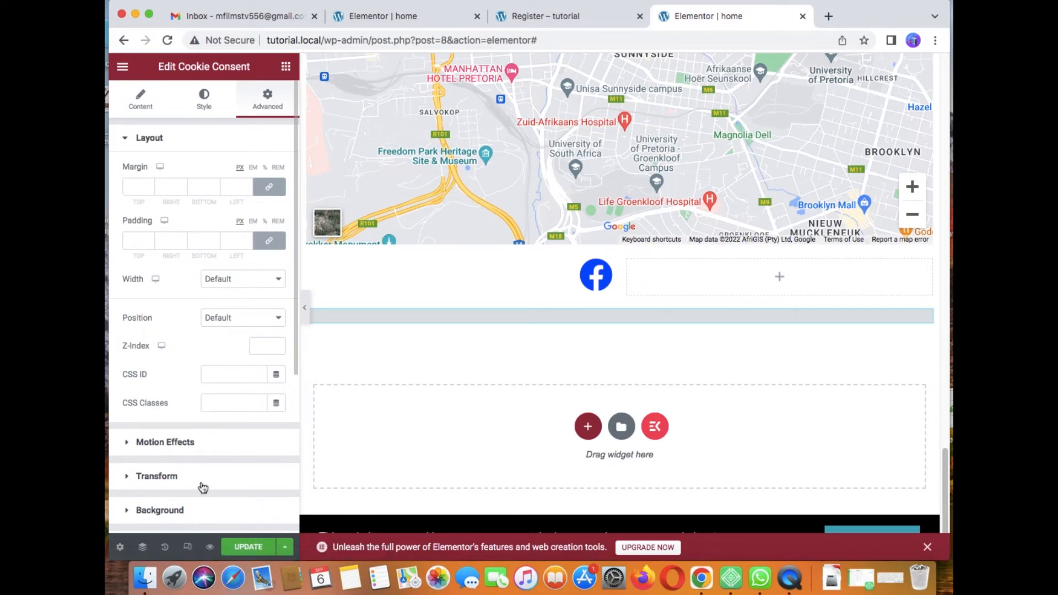
click(178, 444)
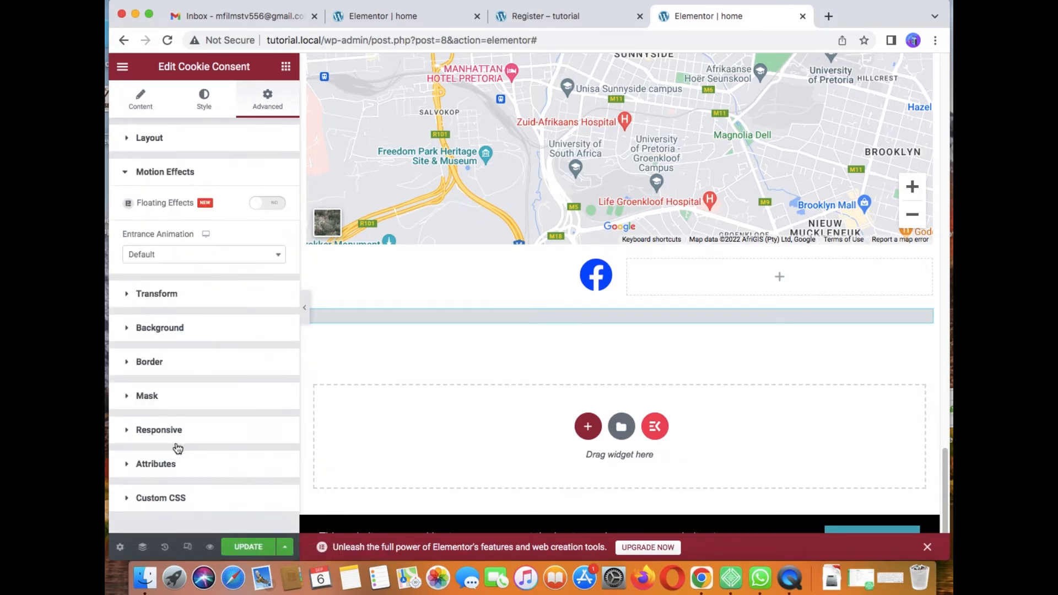
click(280, 257)
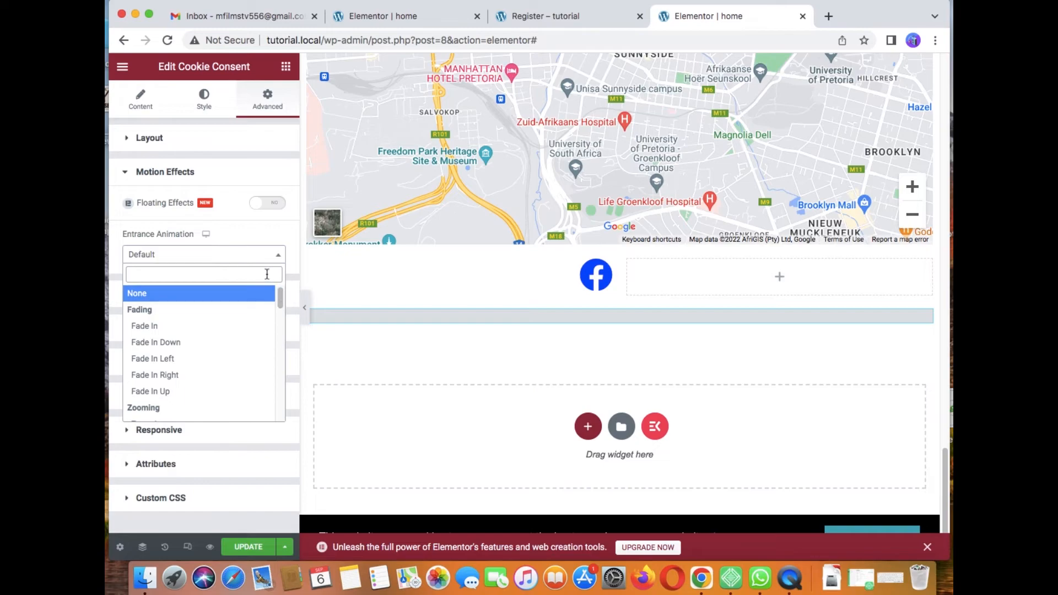
drag(280, 301, 280, 314)
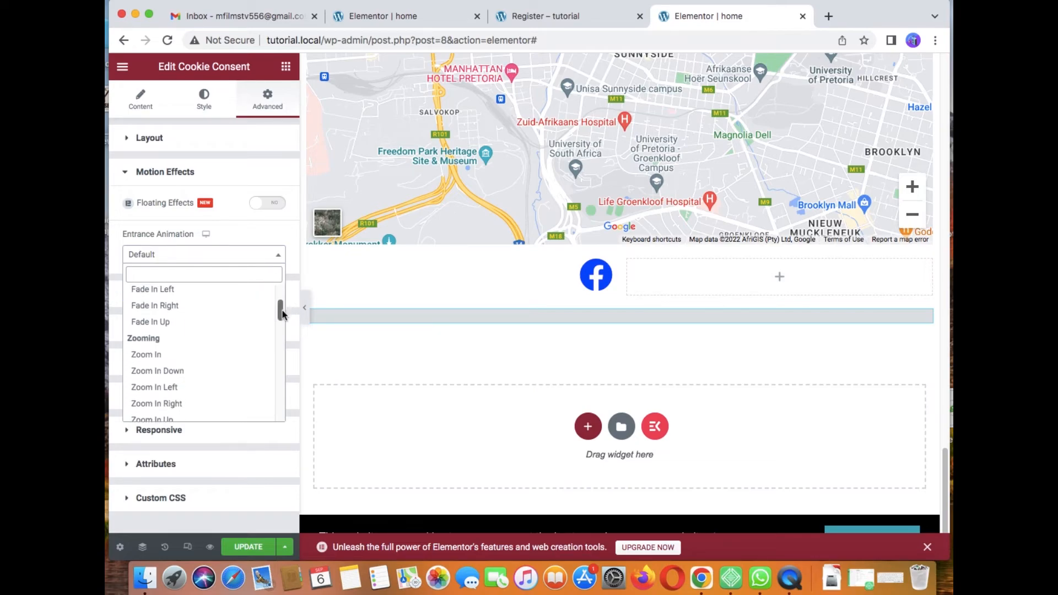
click(194, 366)
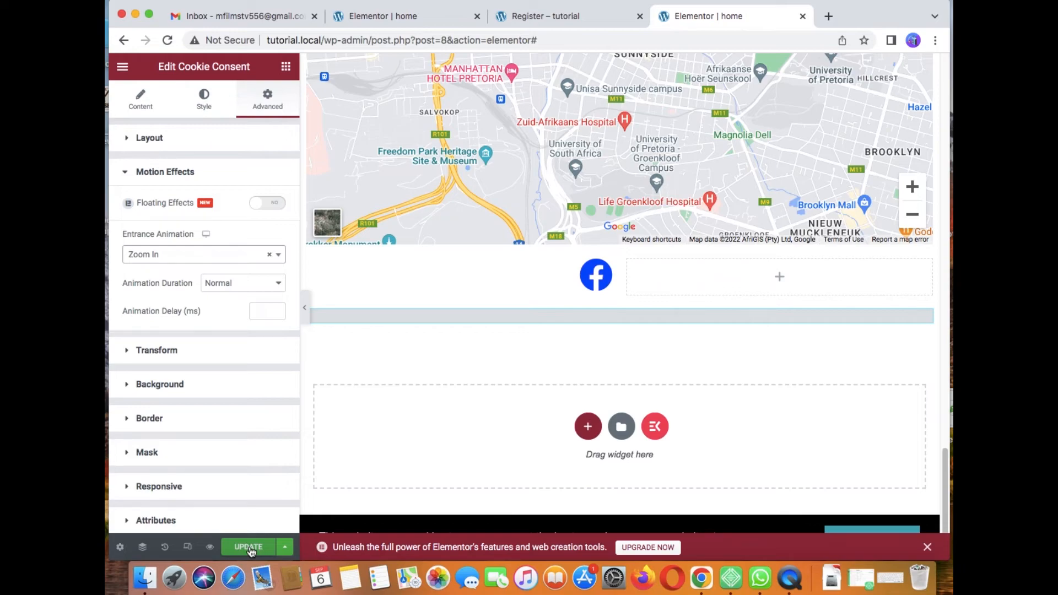
Step: Update the home page and open a preview of it
click(248, 548)
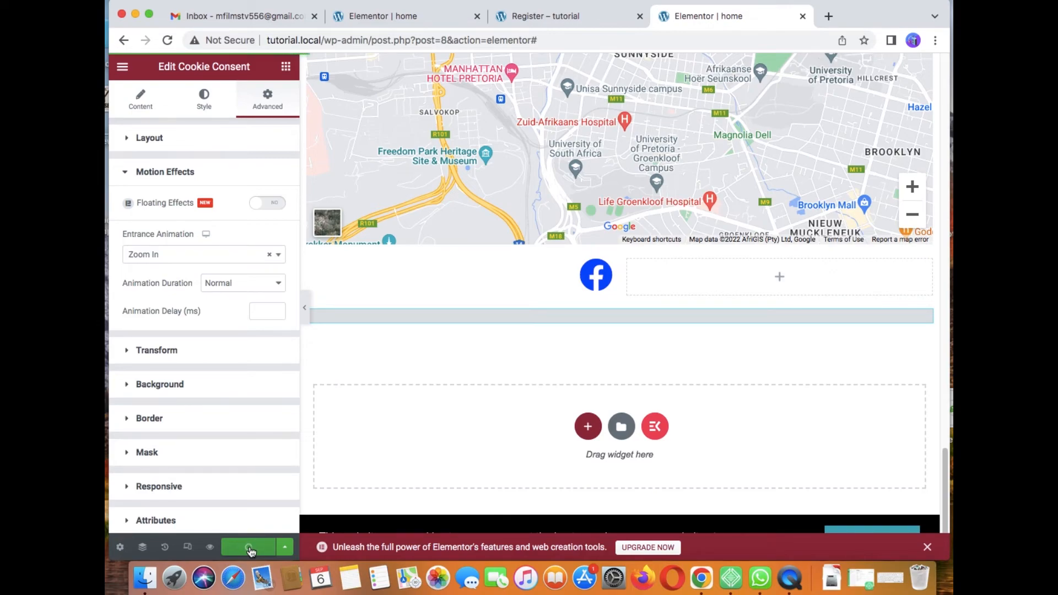
click(210, 547)
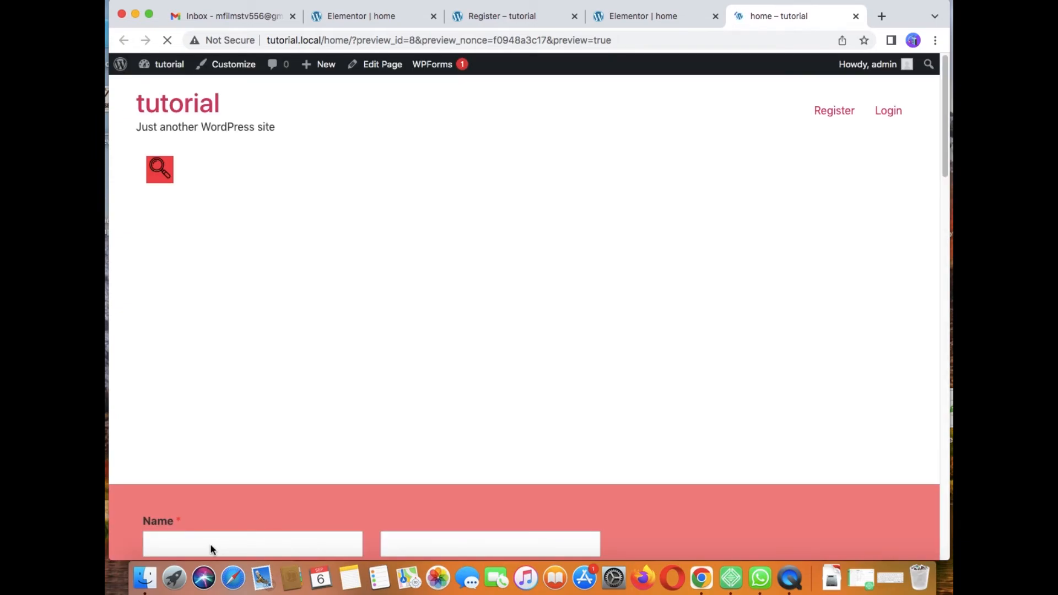
mouse_move(944, 166)
mouse_down()
mouse_move(944, 205)
mouse_move(944, 165)
mouse_up()
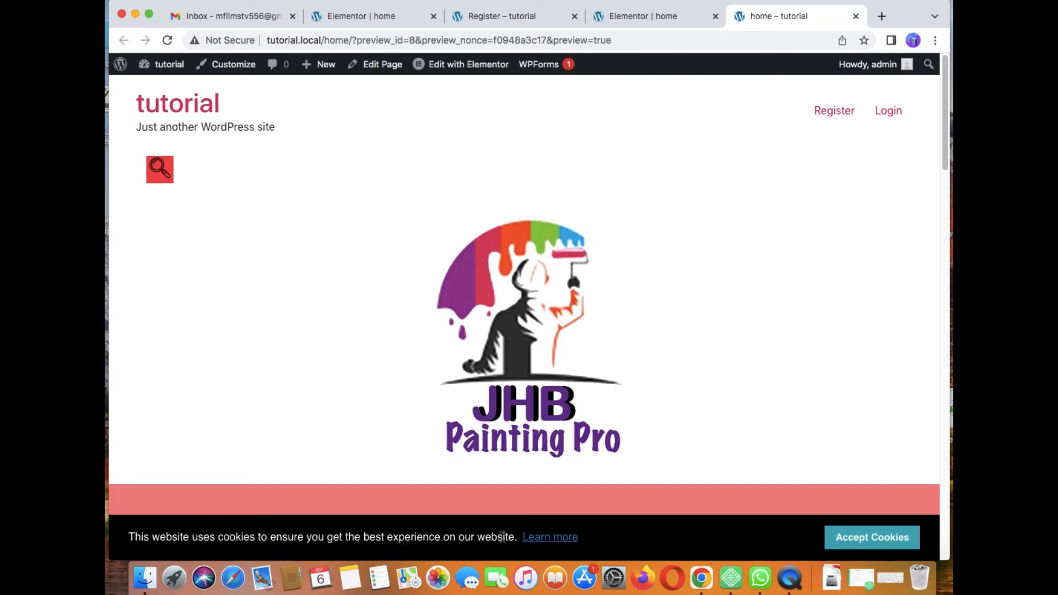
Step: Test the cookie notice in the preview by following its Learn more link and accepting the cookies
click(543, 537)
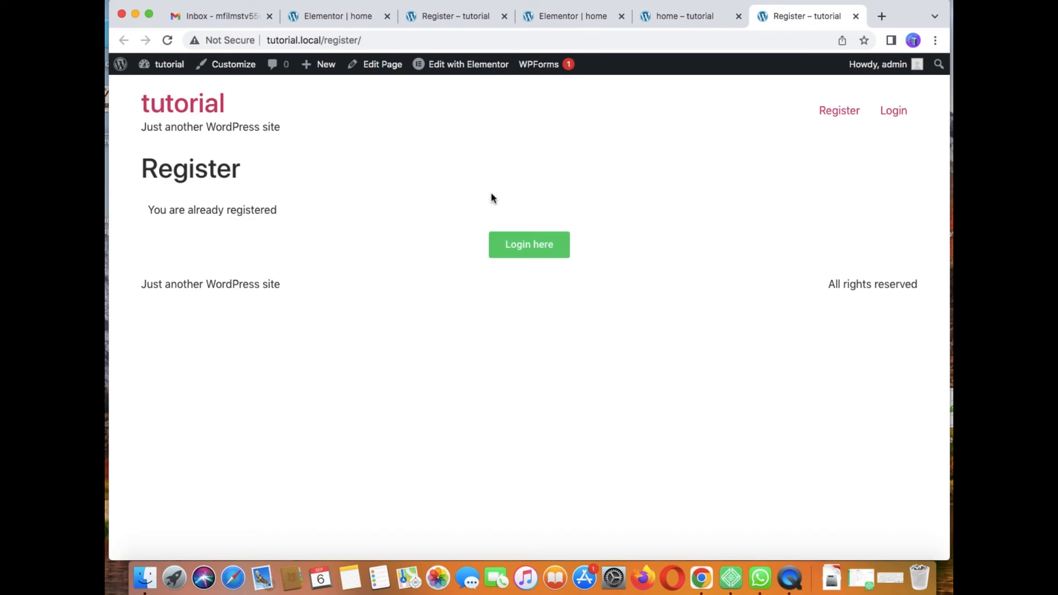
click(670, 18)
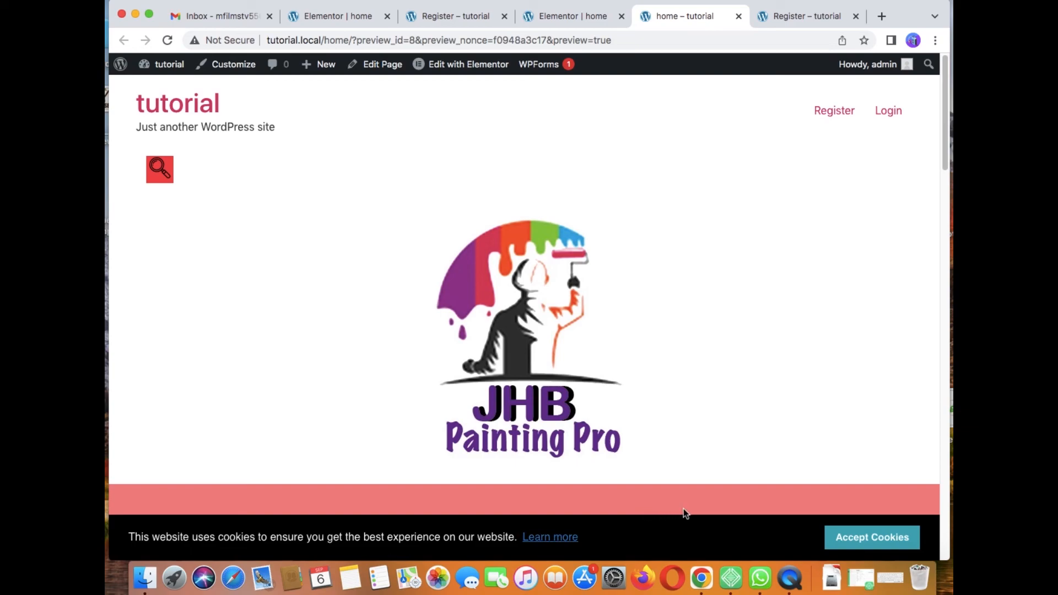
click(861, 539)
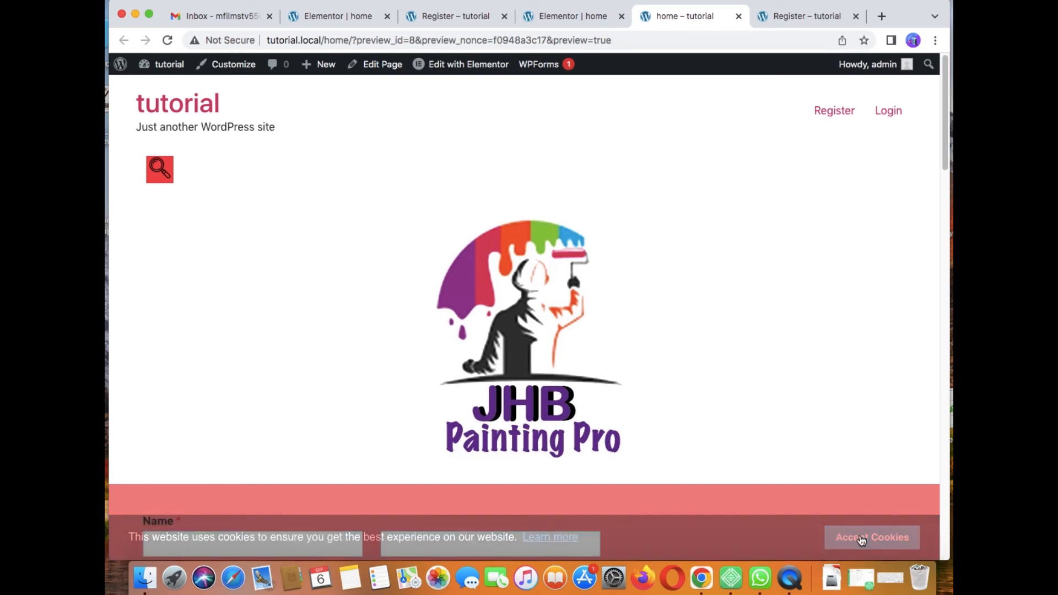